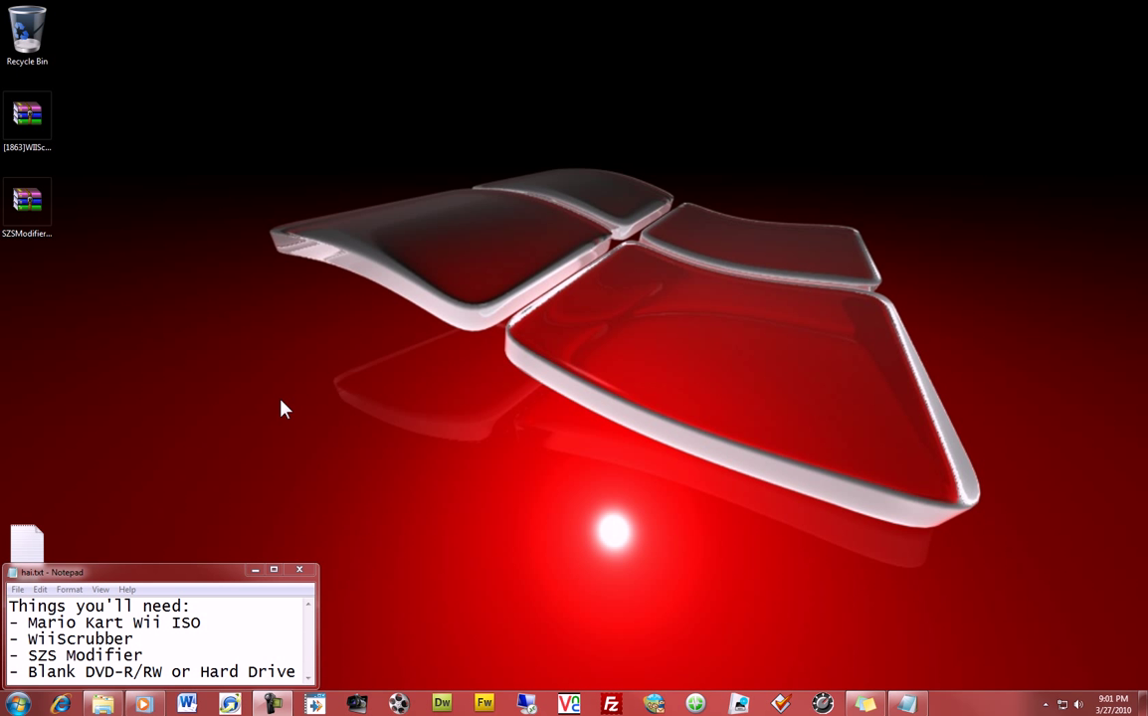
# Review the requirements in hai.txt by highlighting the Mario Kart Wii ISO, WiiScrubber, SZS Modifier and Blank DVD-R/RW or Hard Drive entries.
pyautogui.click(223, 624)
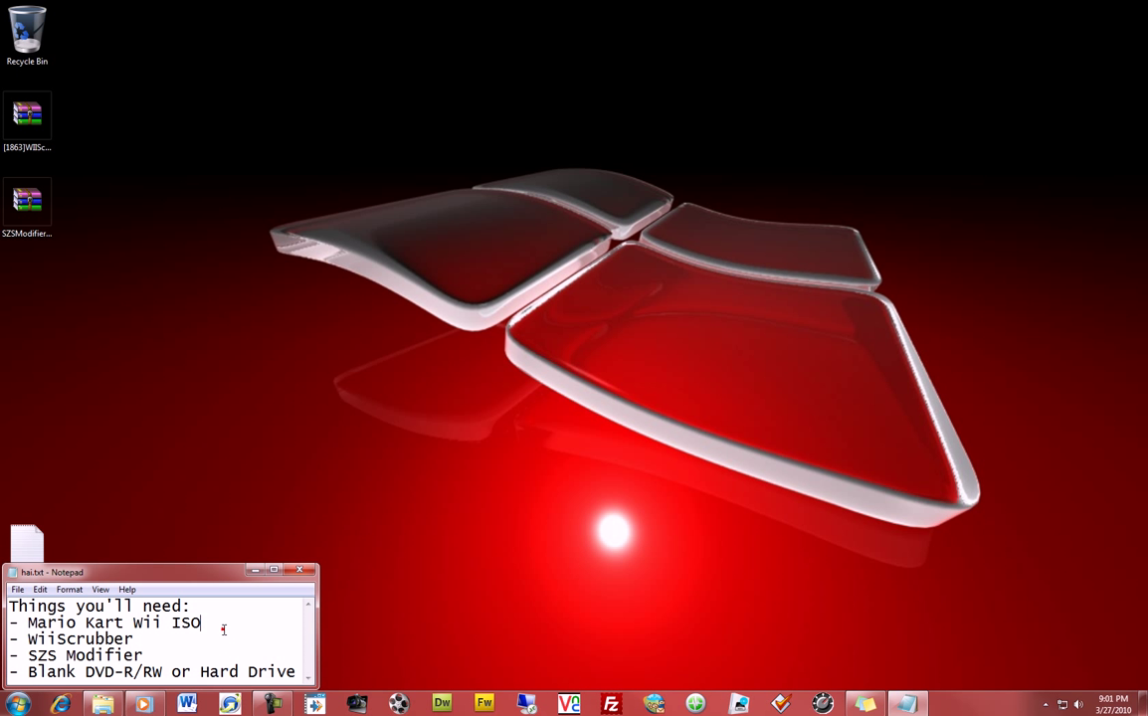
pyautogui.moveTo(223, 625)
pyautogui.mouseDown()
pyautogui.moveTo(29, 622)
pyautogui.moveTo(202, 620)
pyautogui.mouseUp()
pyautogui.click(30, 622)
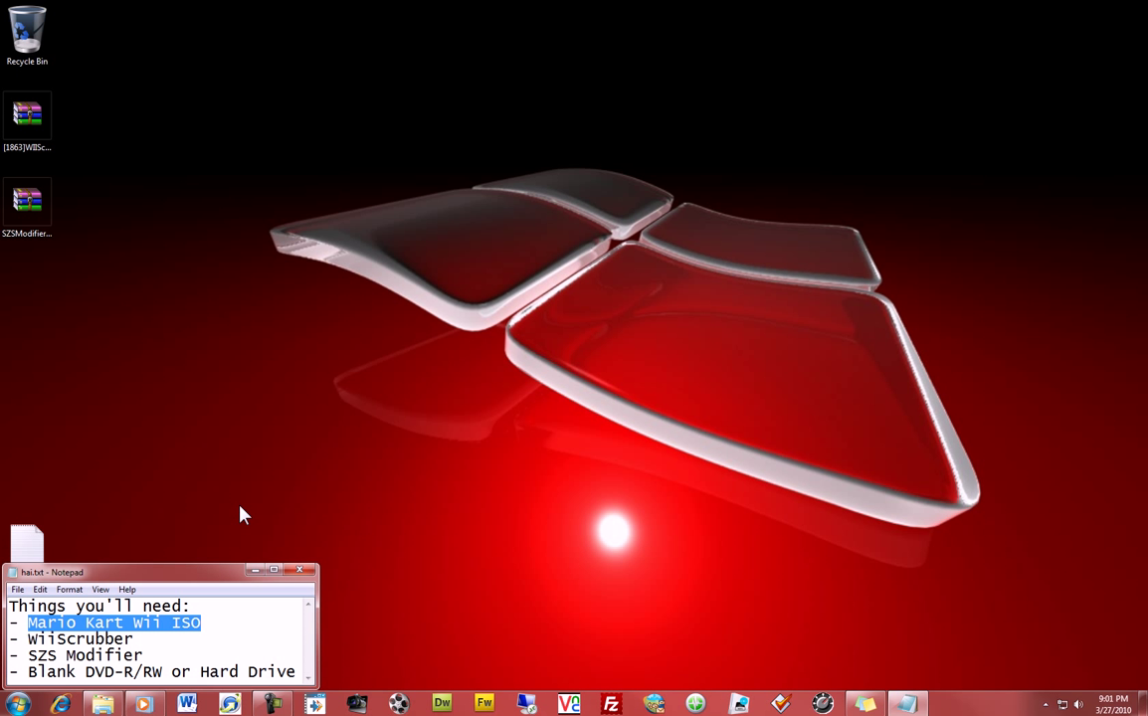
pyautogui.click(200, 623)
pyautogui.moveTo(200, 622); pyautogui.dragTo(21, 638)
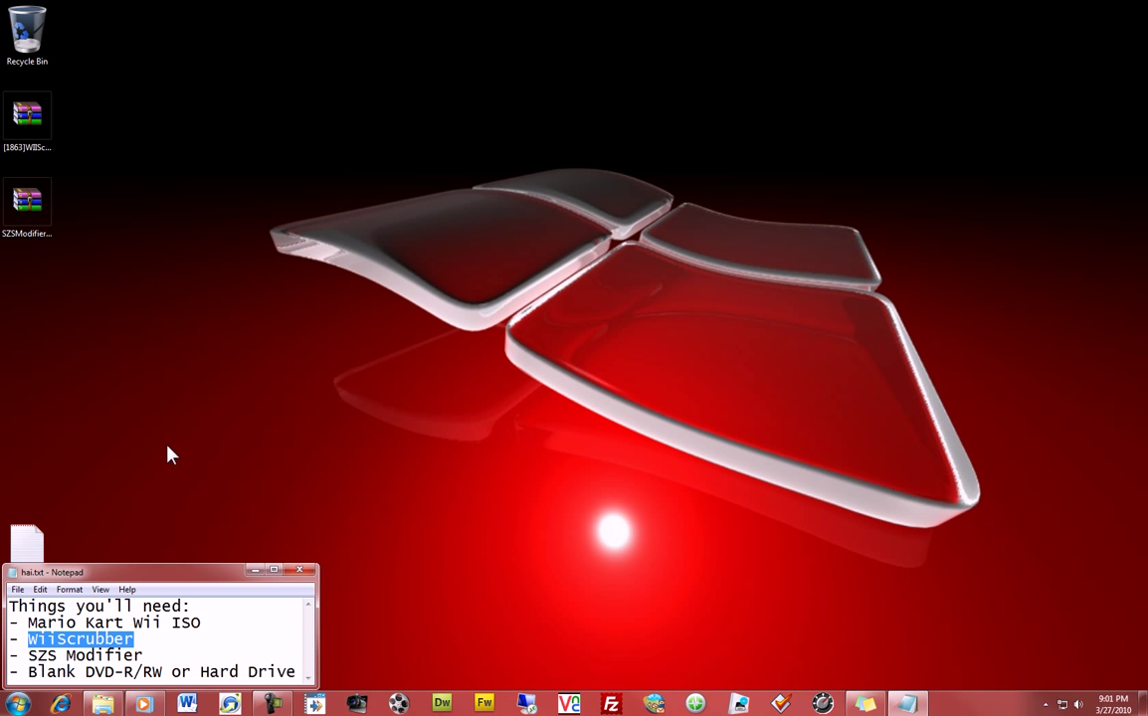
pyautogui.click(146, 654)
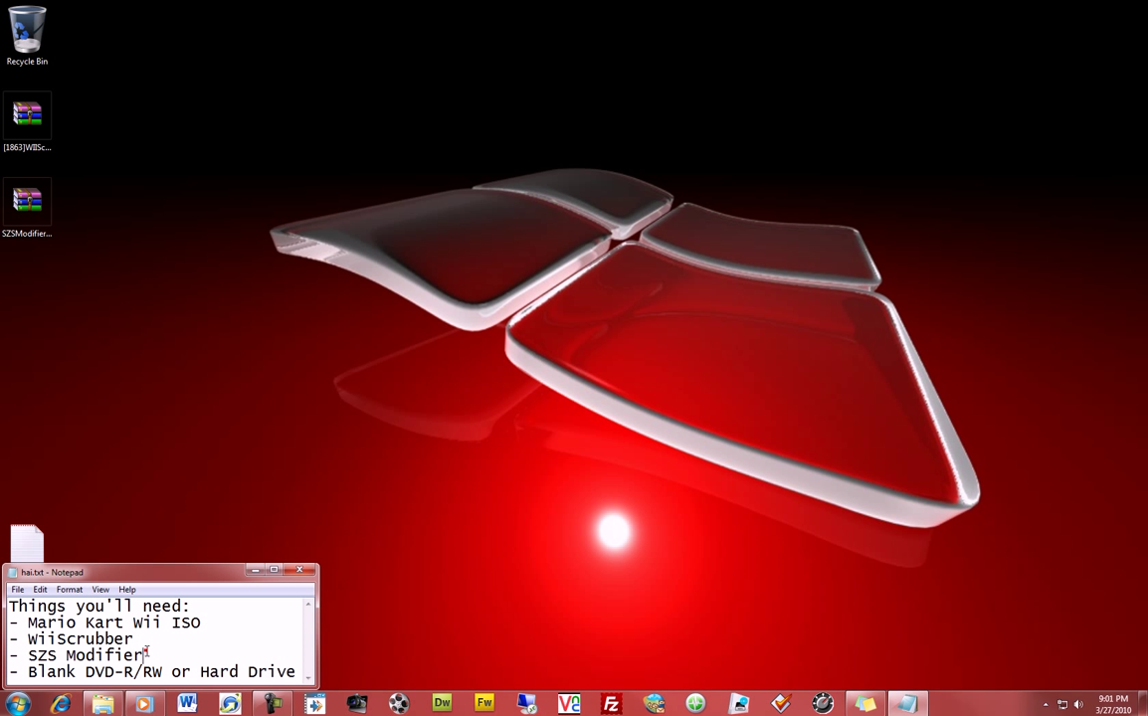
pyautogui.moveTo(146, 653)
pyautogui.mouseDown()
pyautogui.moveTo(24, 658)
pyautogui.moveTo(146, 653)
pyautogui.mouseUp()
pyautogui.click(28, 655)
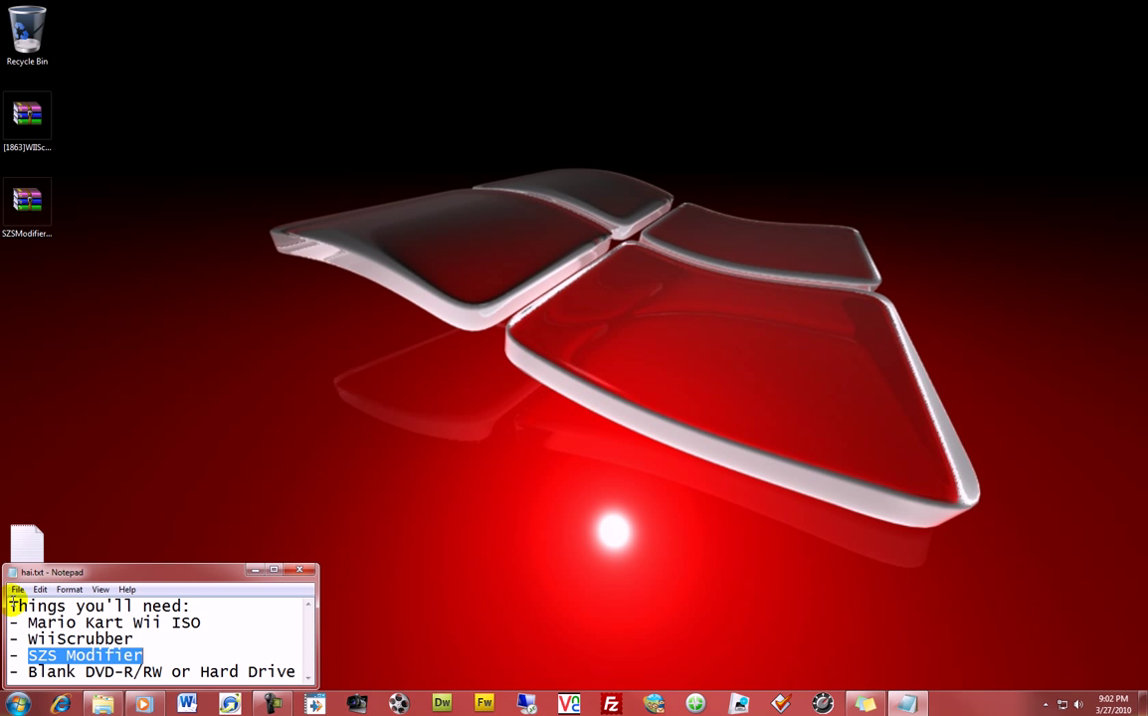
pyautogui.moveTo(28, 672); pyautogui.dragTo(290, 670)
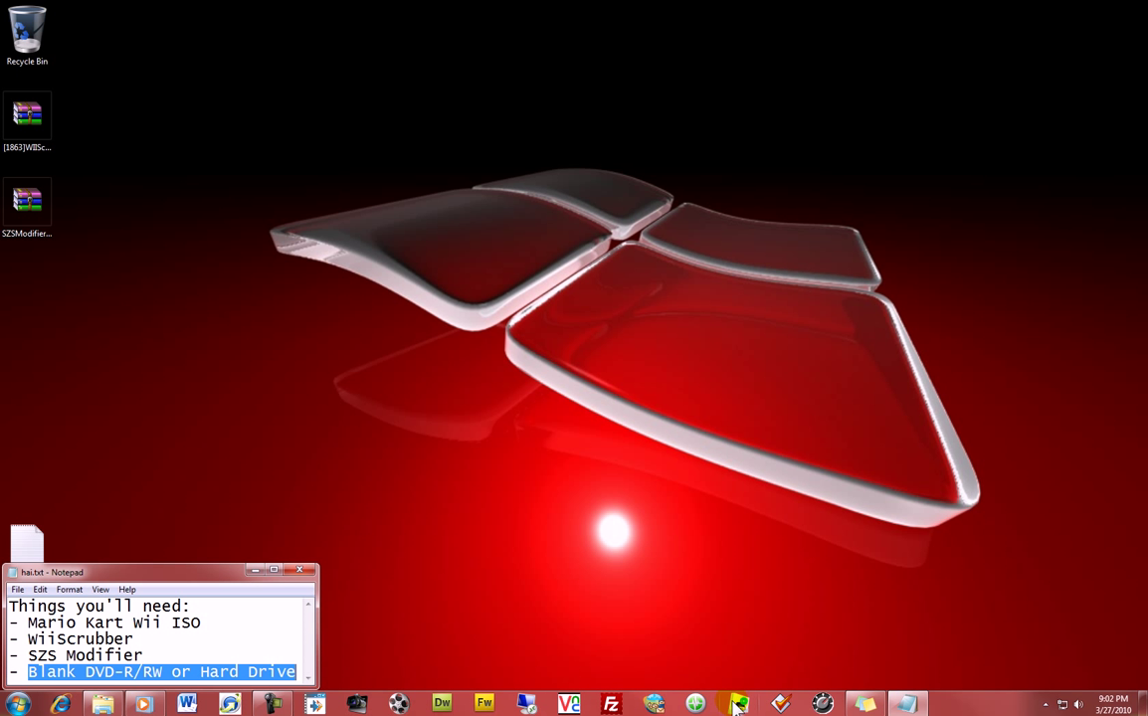
pyautogui.click(198, 675)
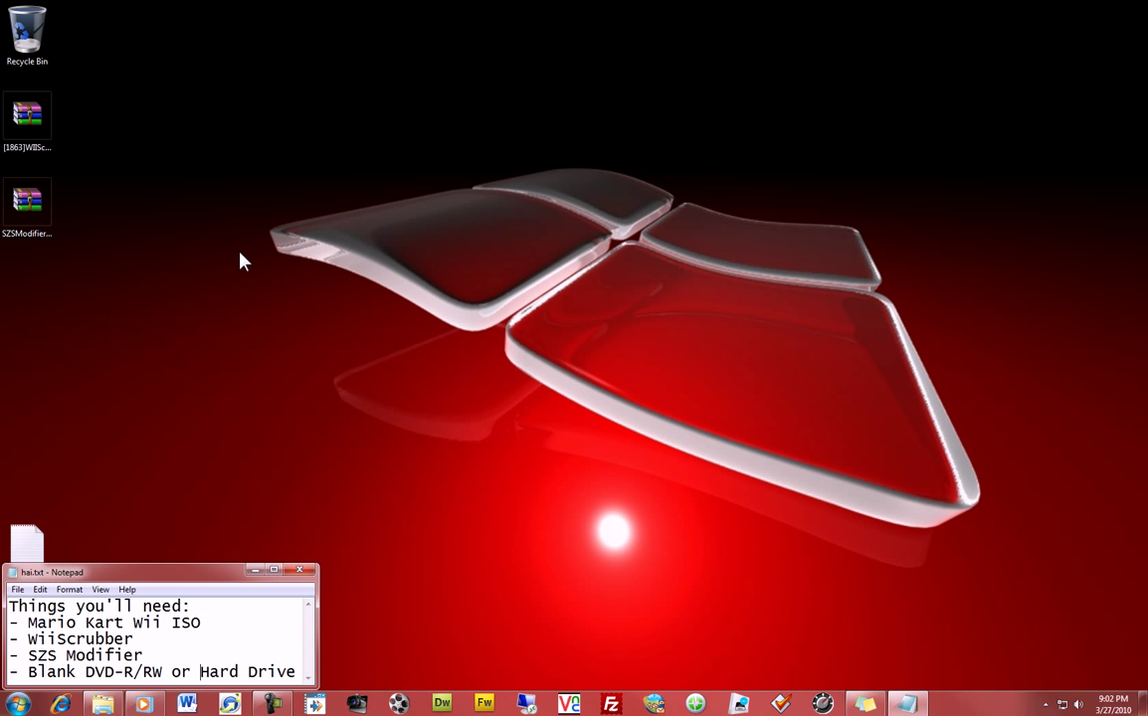
# Inspect WIIScrubber.exe inside the [1863]WIIScrubber.rar archive on the desktop and close the archive.
pyautogui.click(50, 139)
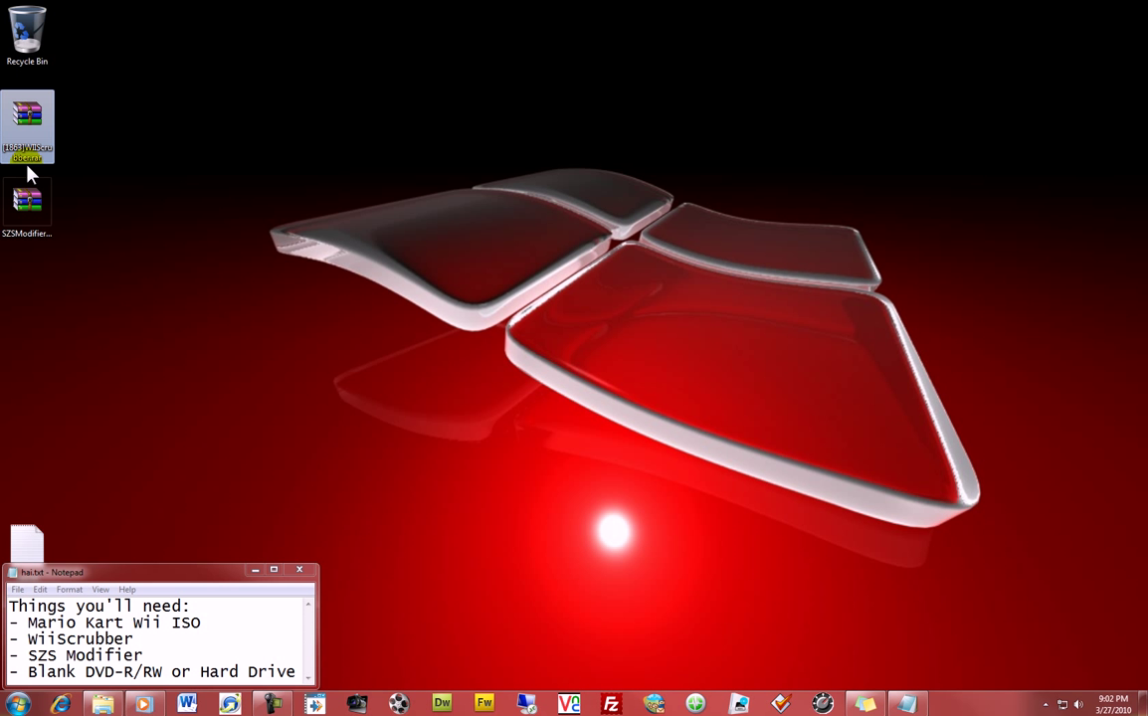
pyautogui.click(31, 157)
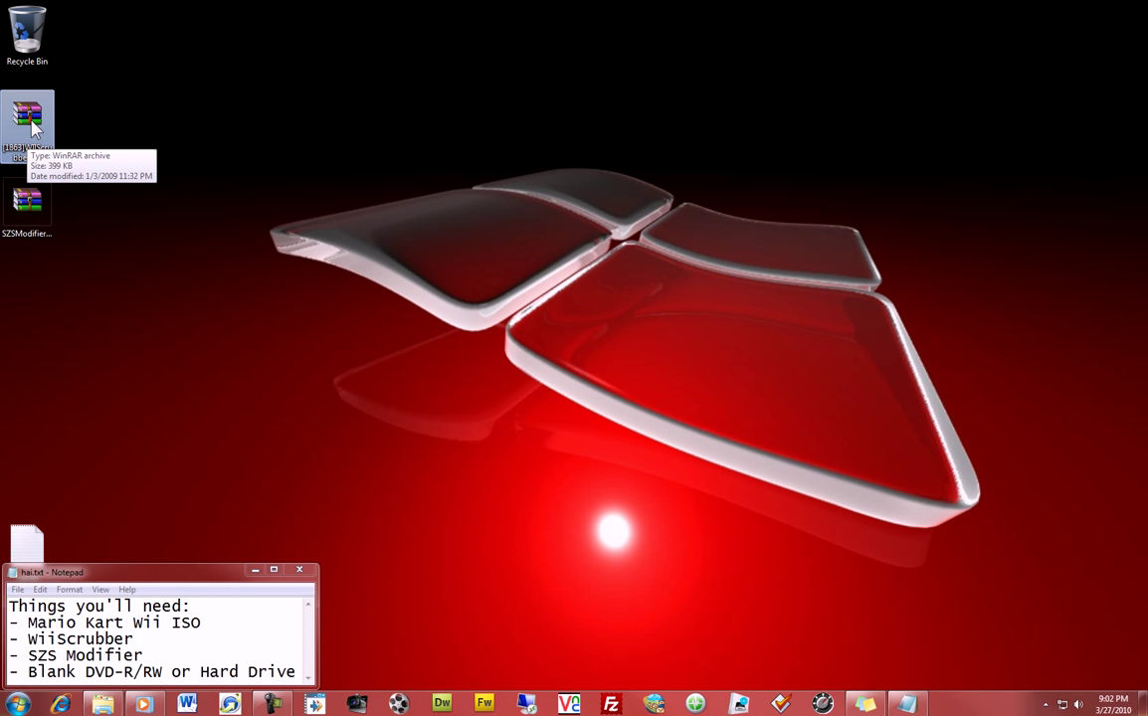
pyautogui.doubleClick(32, 118)
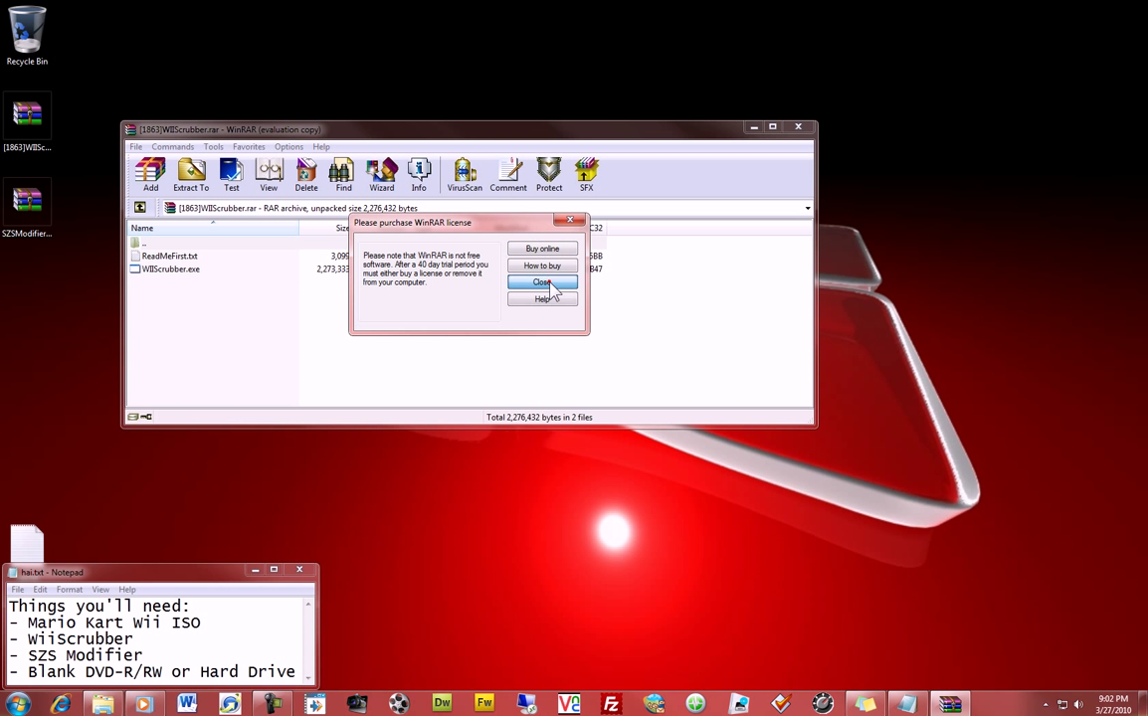
pyautogui.click(540, 286)
pyautogui.click(197, 271)
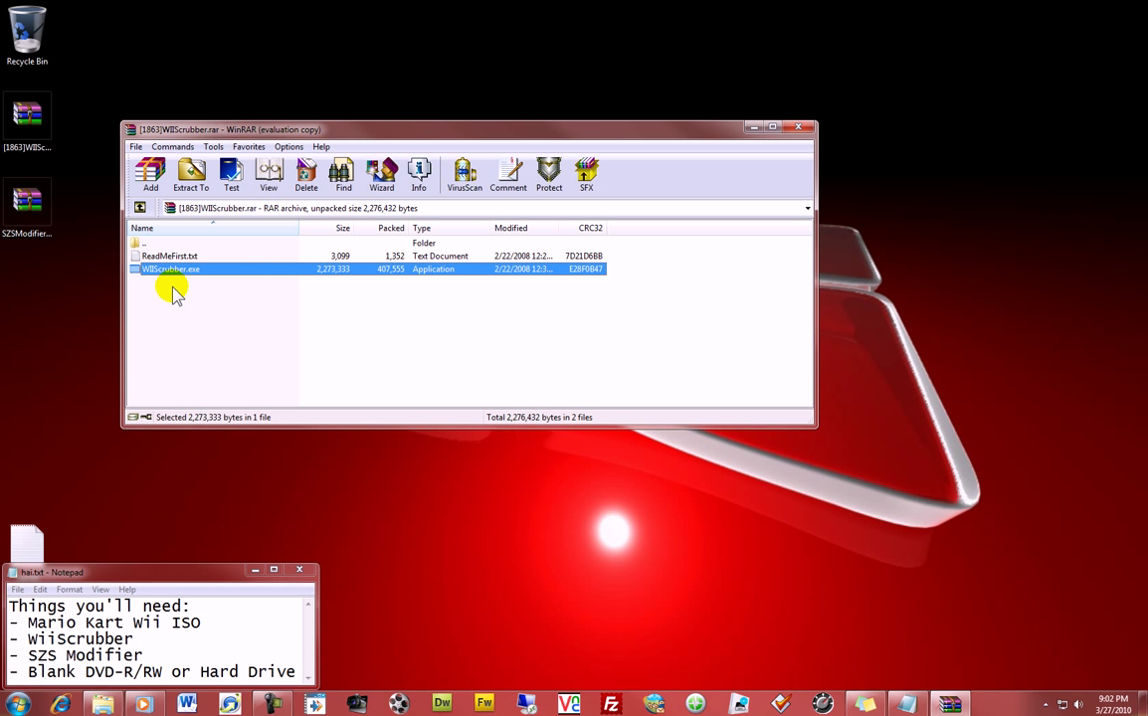
pyautogui.click(142, 268)
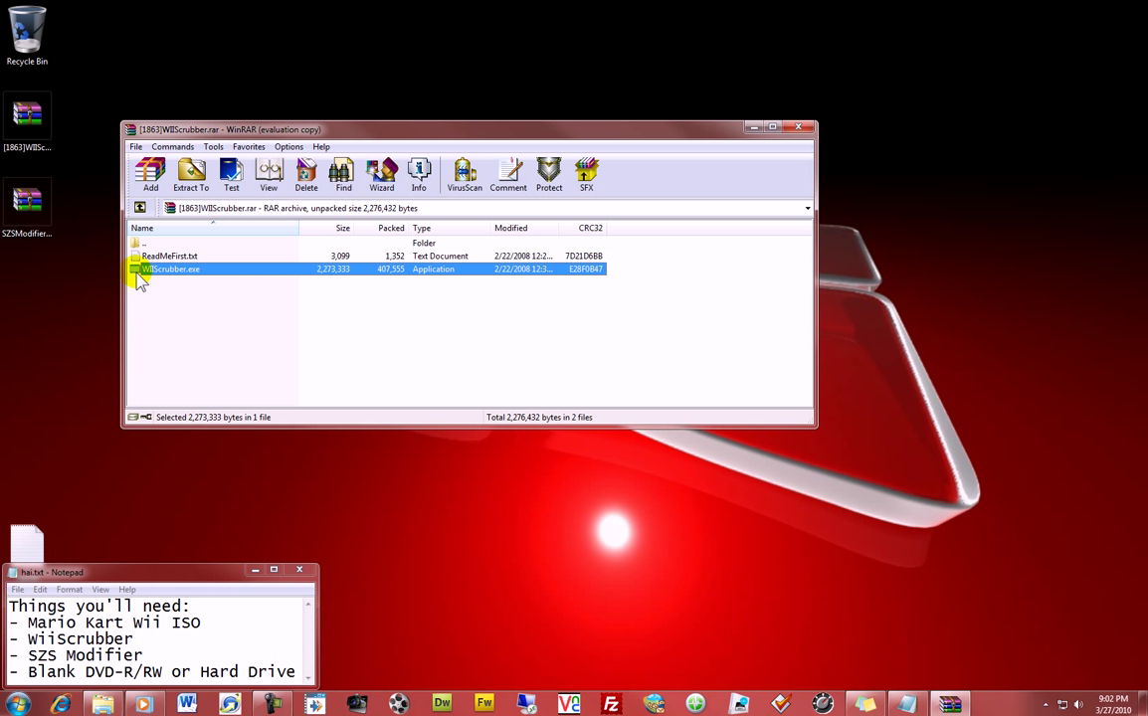
pyautogui.click(801, 131)
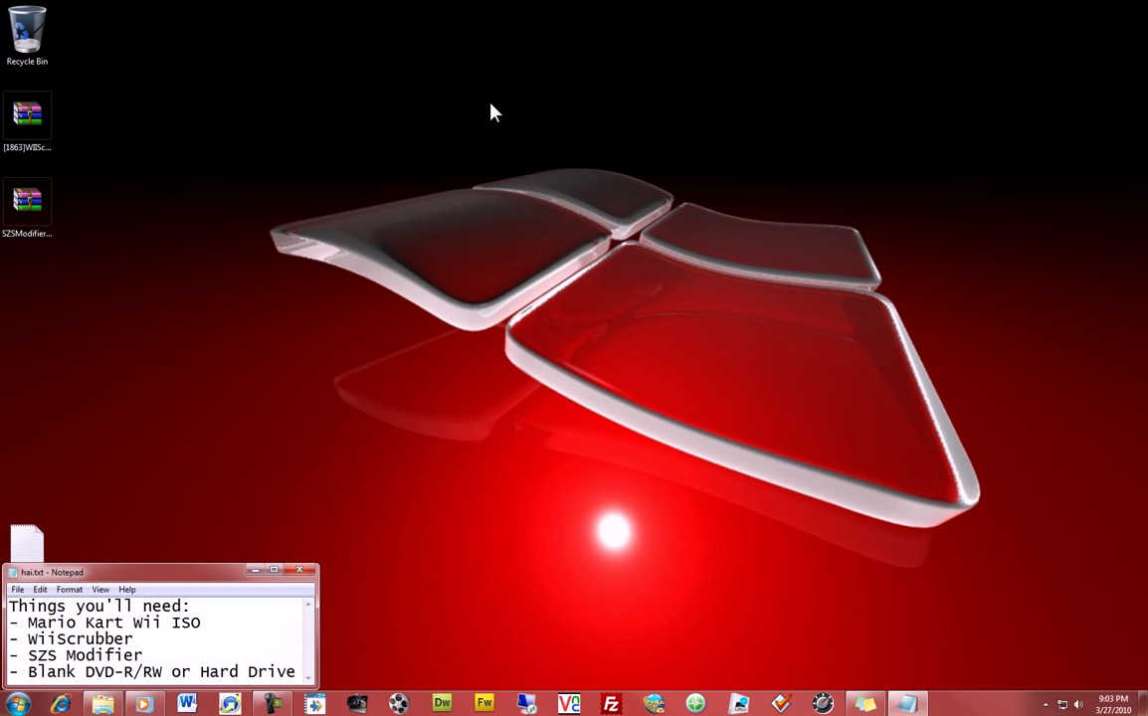
# Inspect setup.exe inside the SZSModifierSetup.zip archive on the desktop and close the archive.
pyautogui.click(12, 204)
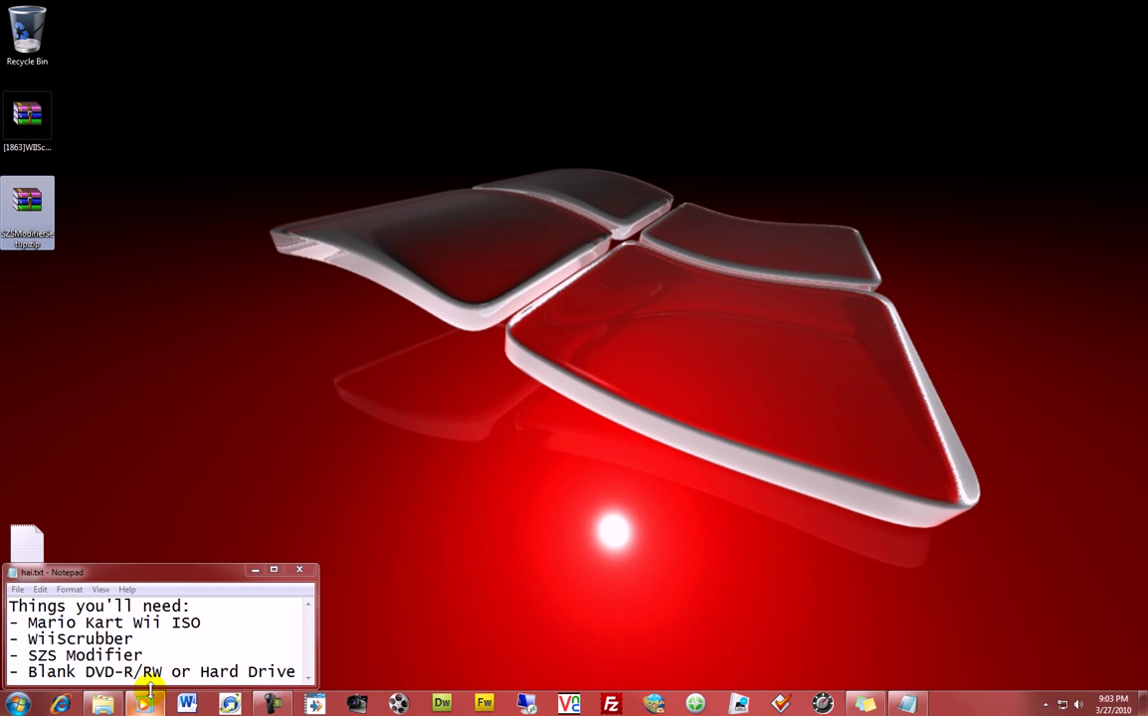
pyautogui.doubleClick(156, 654)
pyautogui.moveTo(156, 653); pyautogui.dragTo(21, 657)
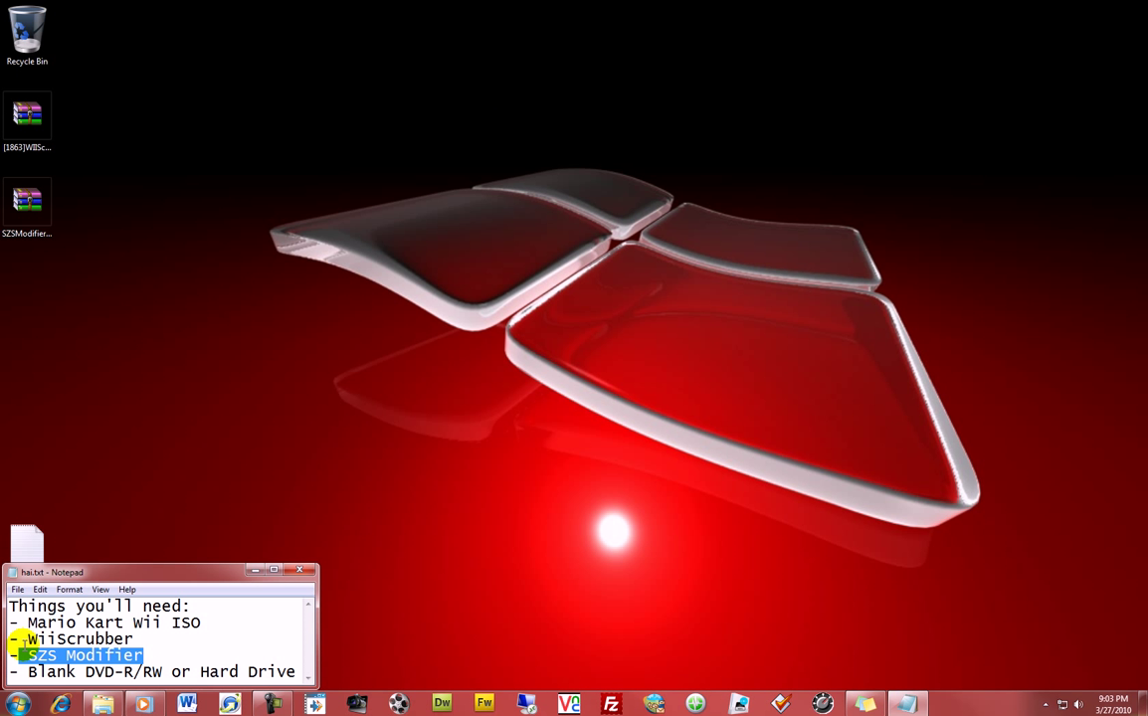
pyautogui.click(25, 645)
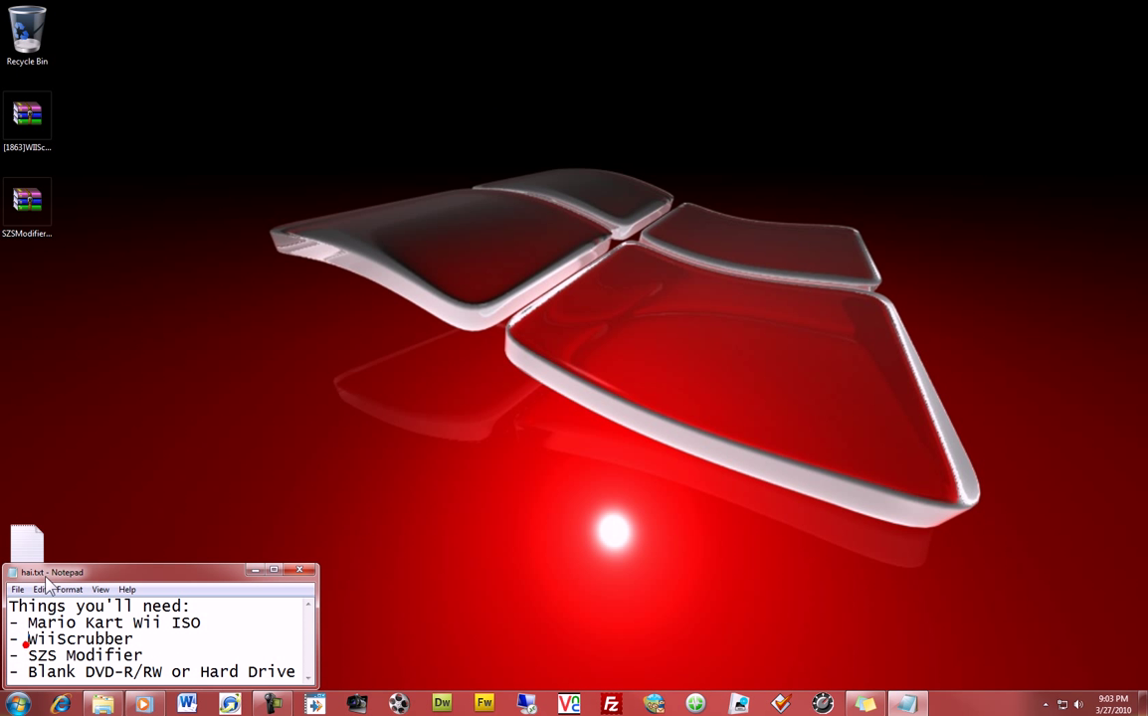
pyautogui.doubleClick(40, 205)
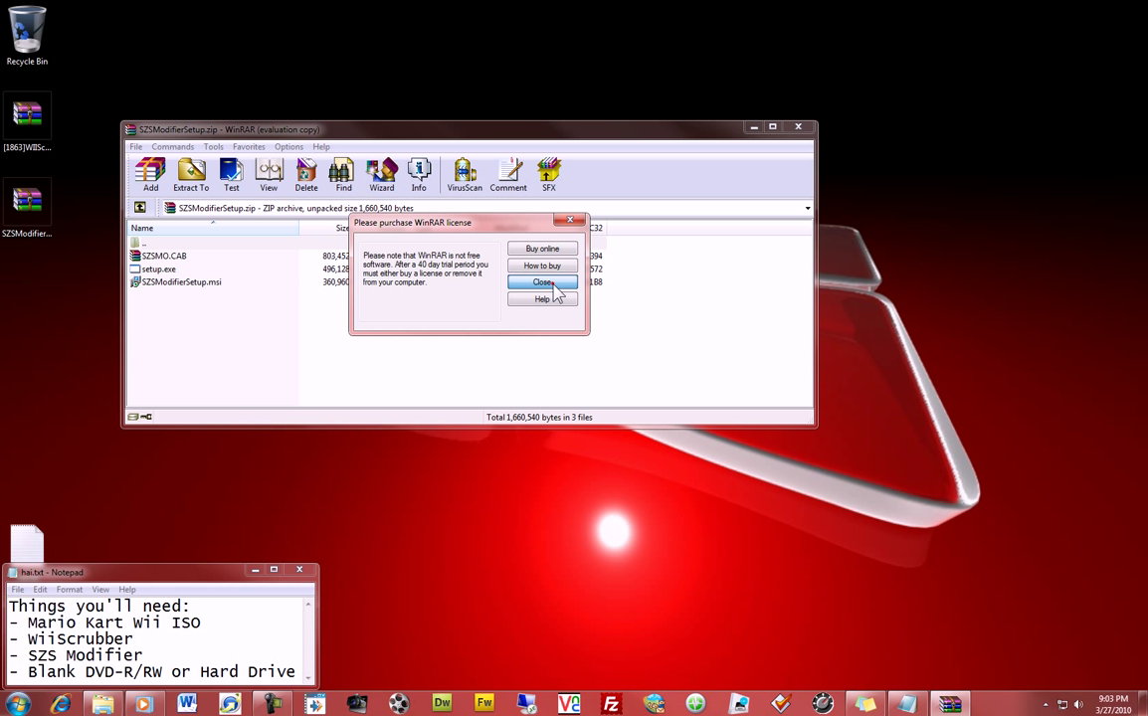
pyautogui.click(542, 283)
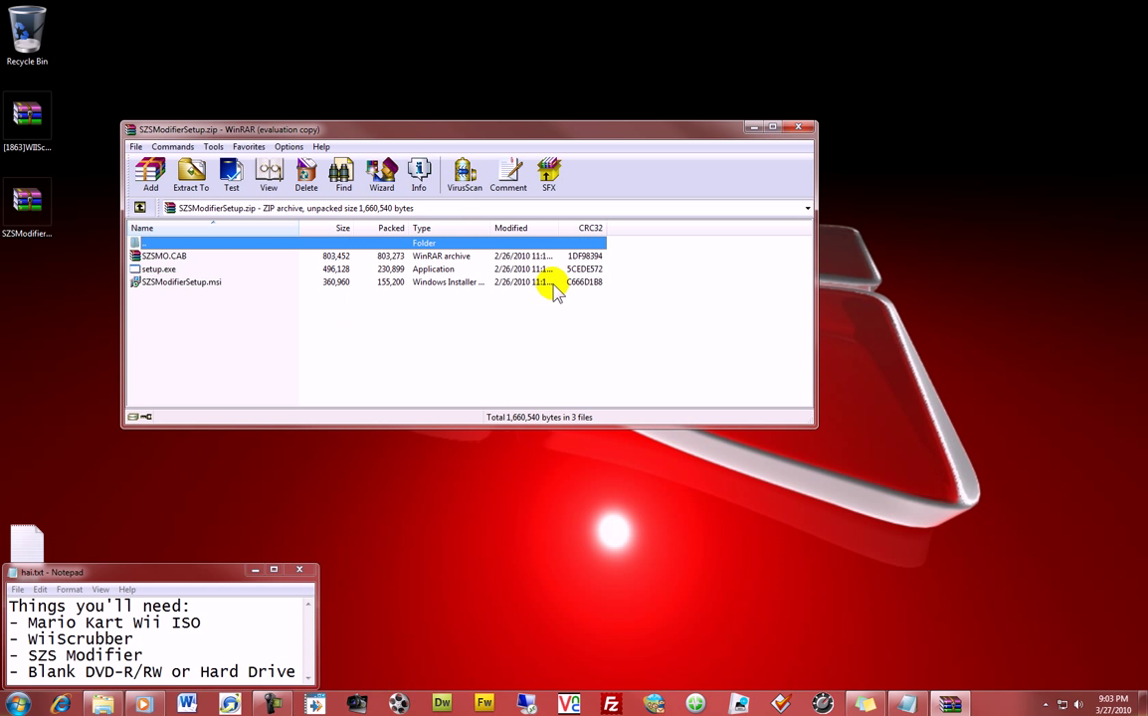
pyautogui.click(160, 269)
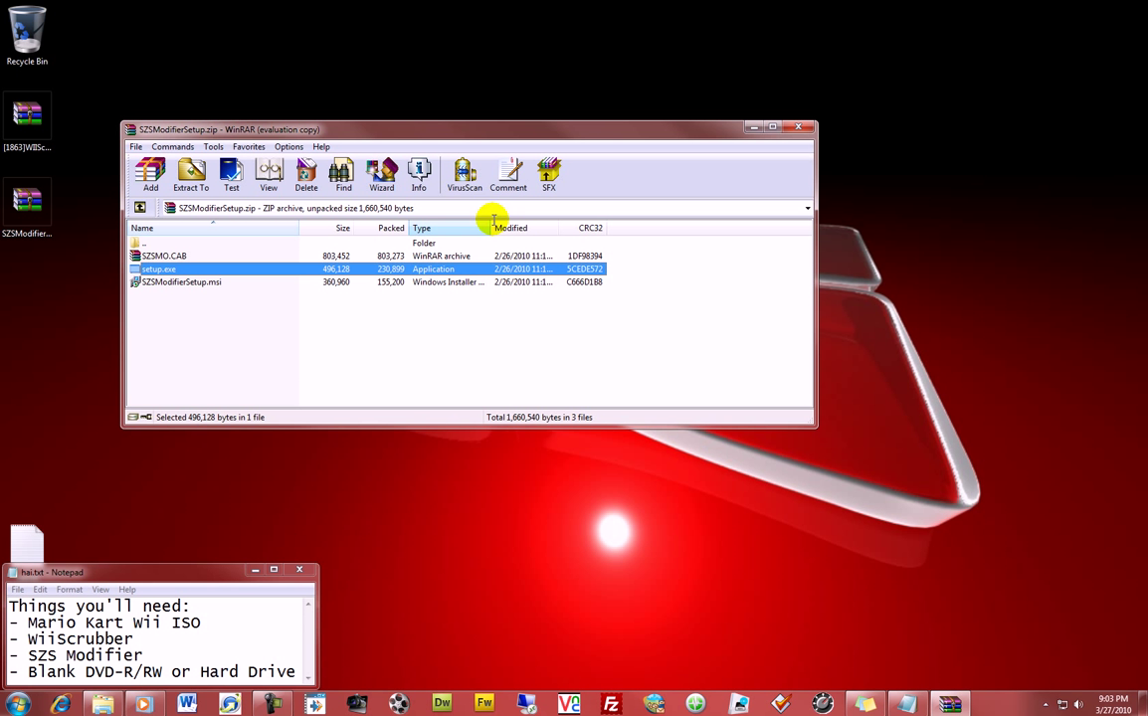
pyautogui.click(797, 127)
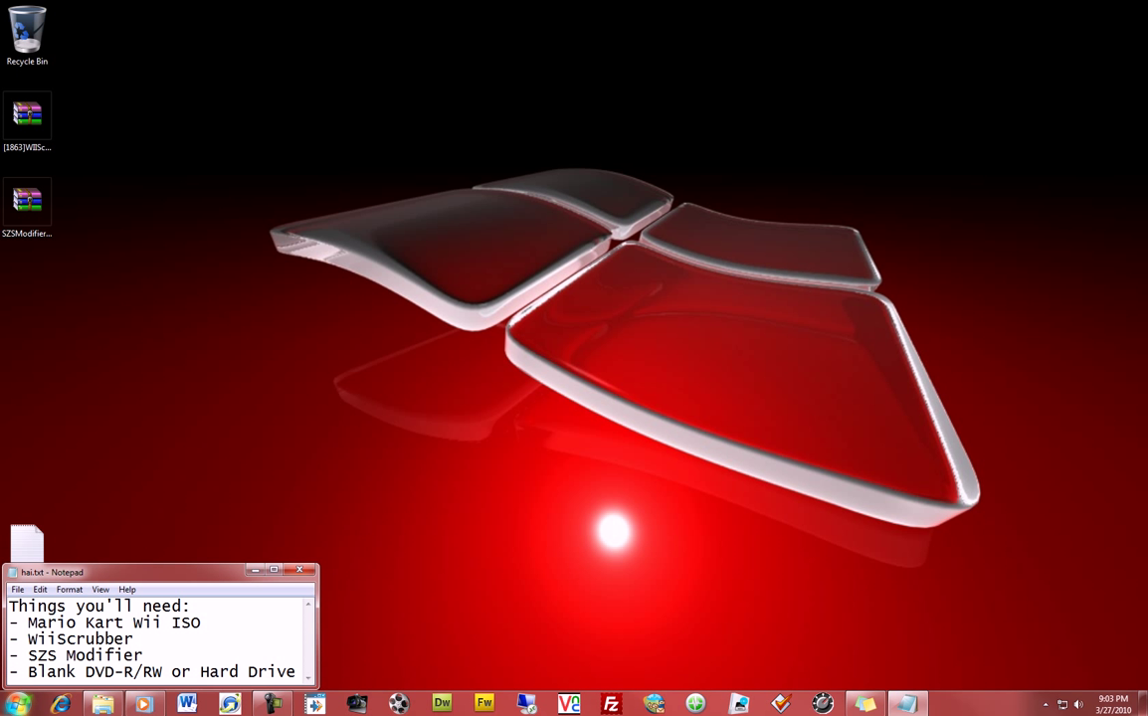
# Launch WiiScrubber and load the Mario Kart USA.iso disc image from the ISO's folder.
pyautogui.click(18, 704)
pyautogui.write('wiiscrub')
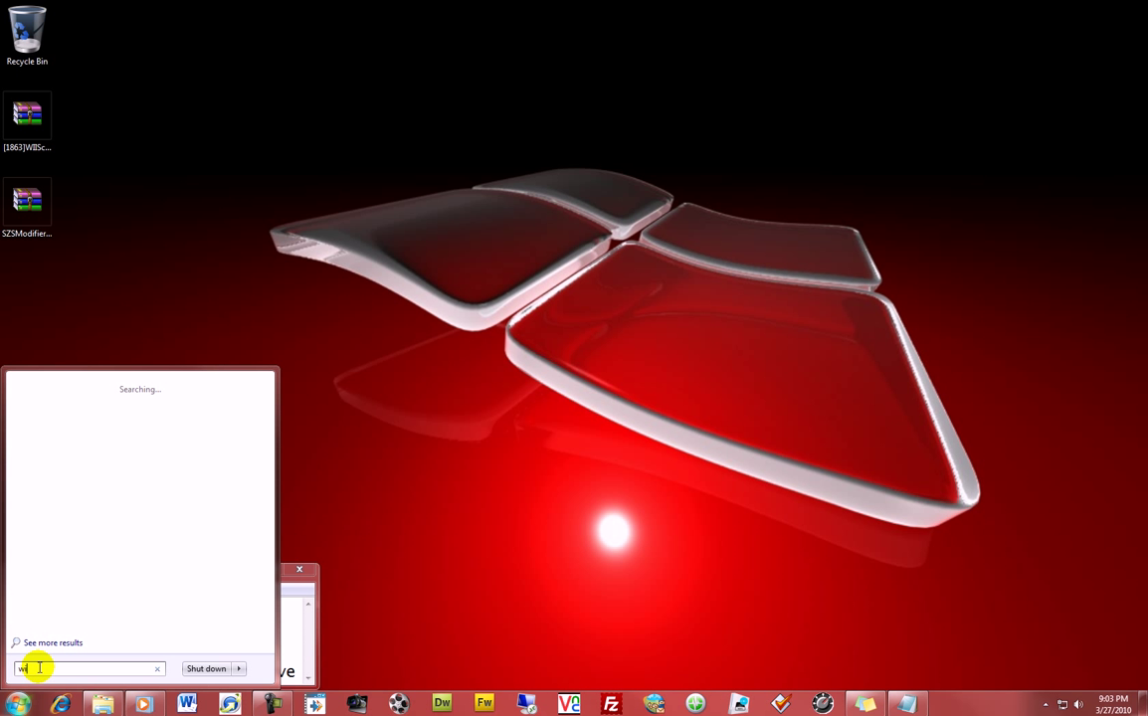
pyautogui.write('ber')
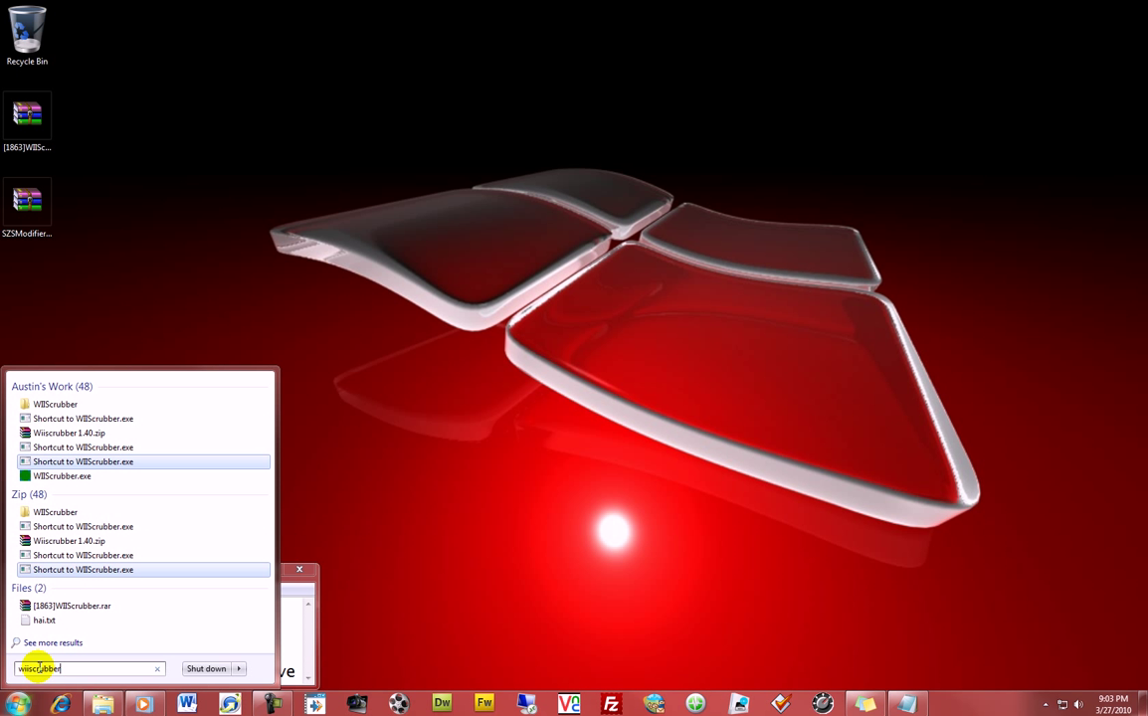
pyautogui.press('Return')
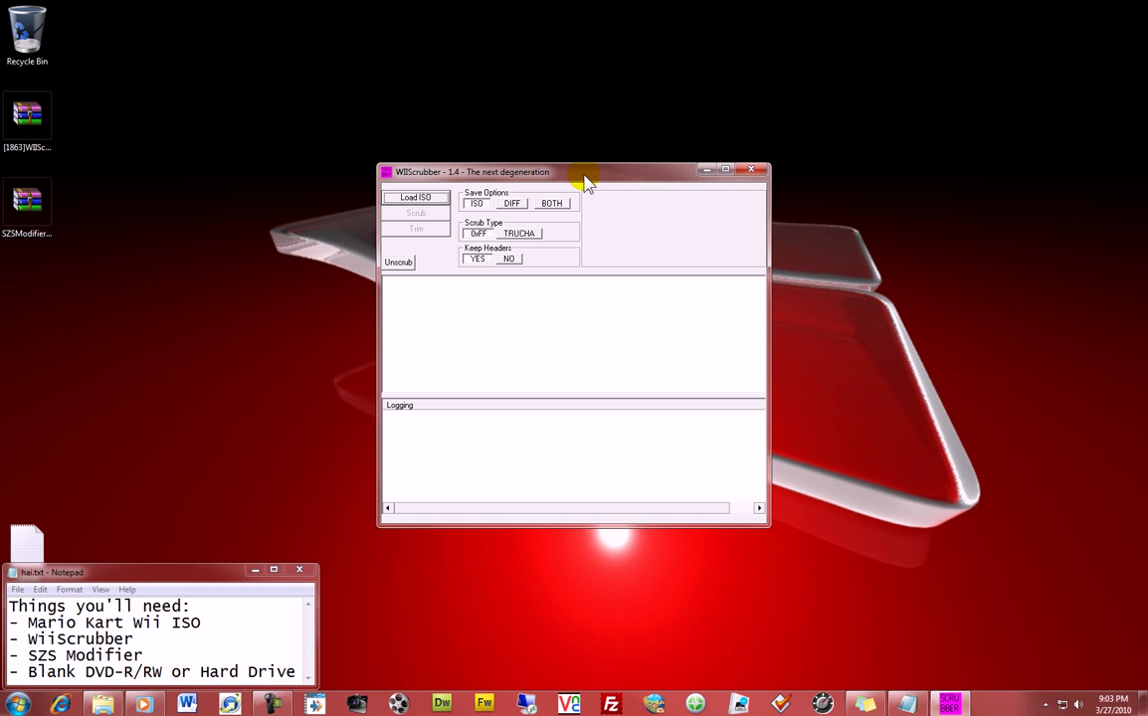
pyautogui.click(426, 199)
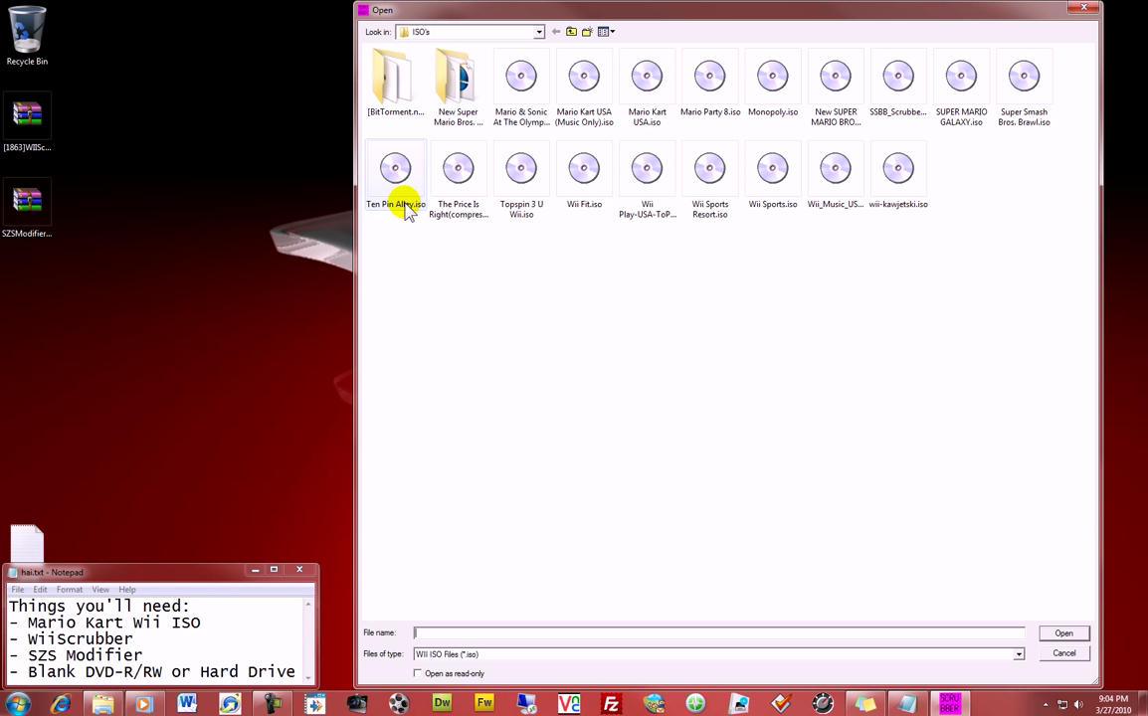
pyautogui.doubleClick(649, 81)
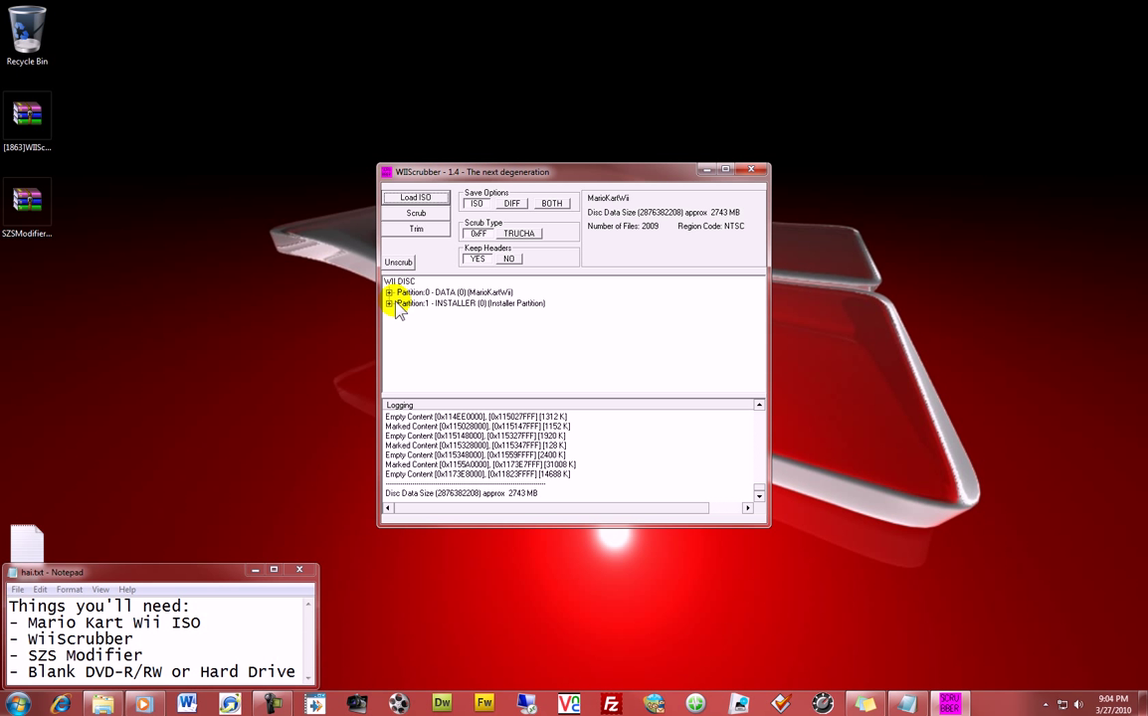
# Expand the DATA partition of the disc down to the Course folder inside Race.
pyautogui.doubleClick(408, 303)
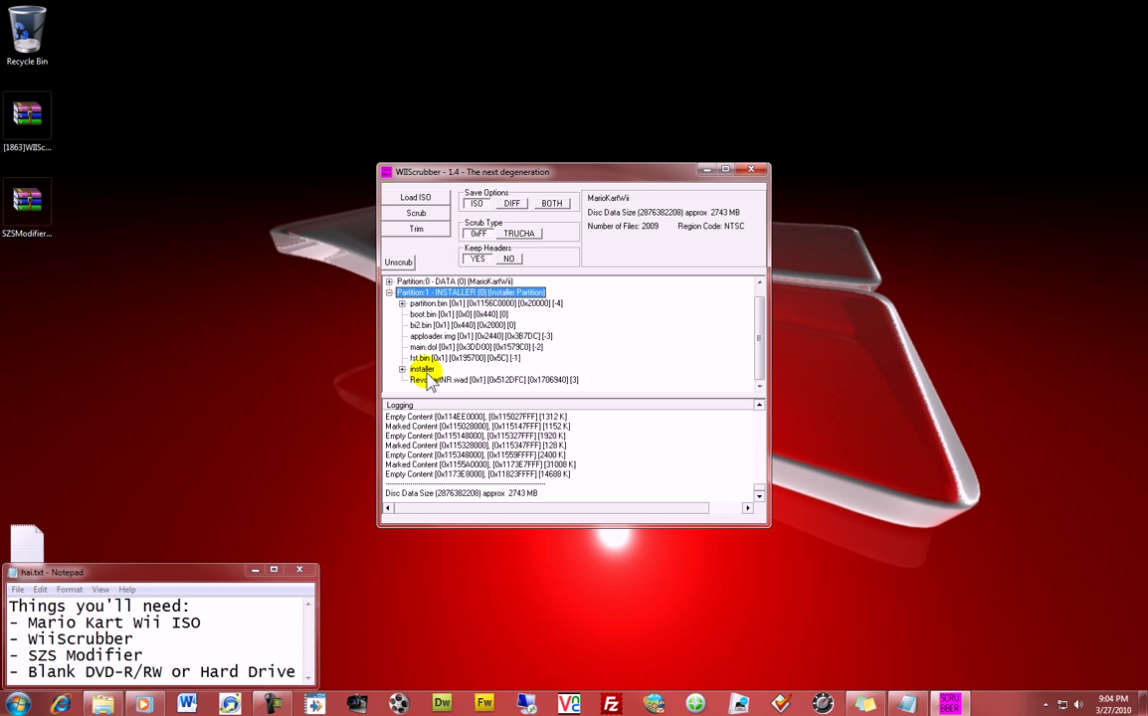
pyautogui.click(389, 293)
pyautogui.click(389, 282)
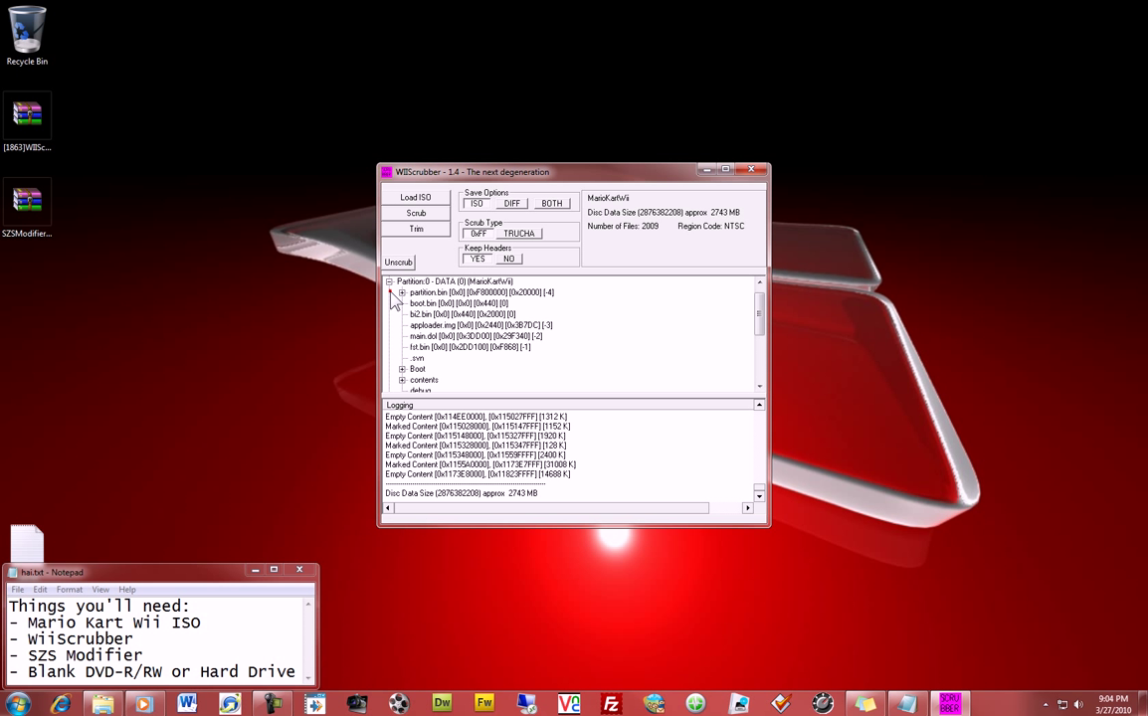
pyautogui.scroll(-2, 456, 333)
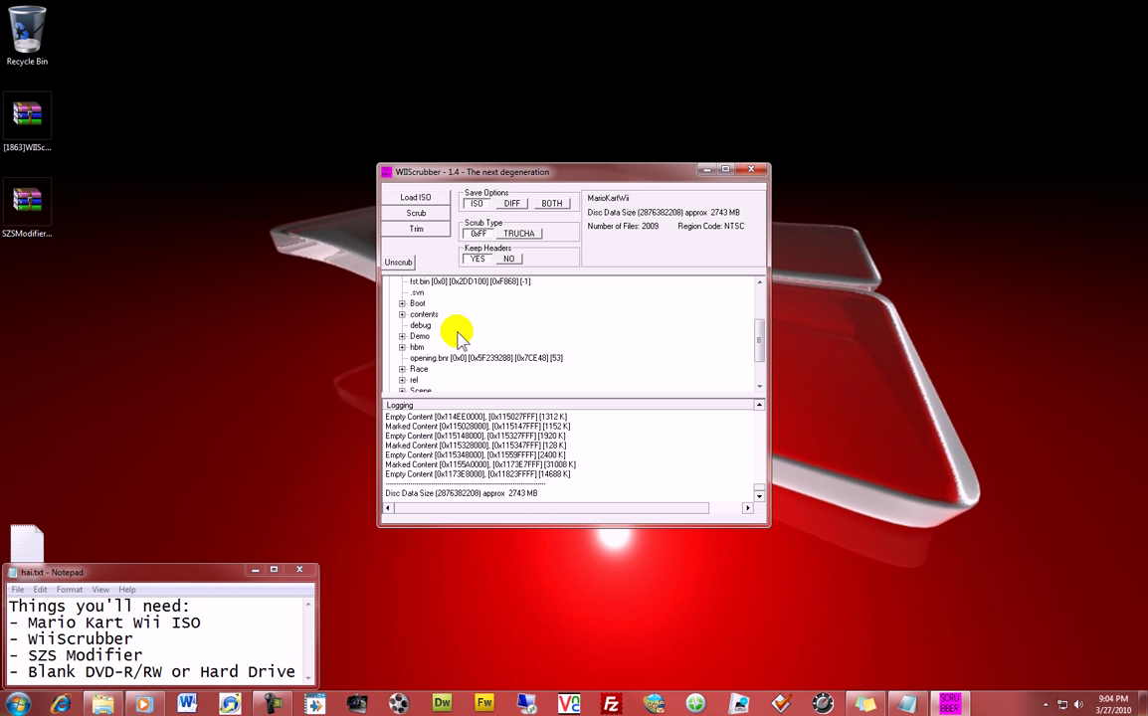
pyautogui.doubleClick(419, 370)
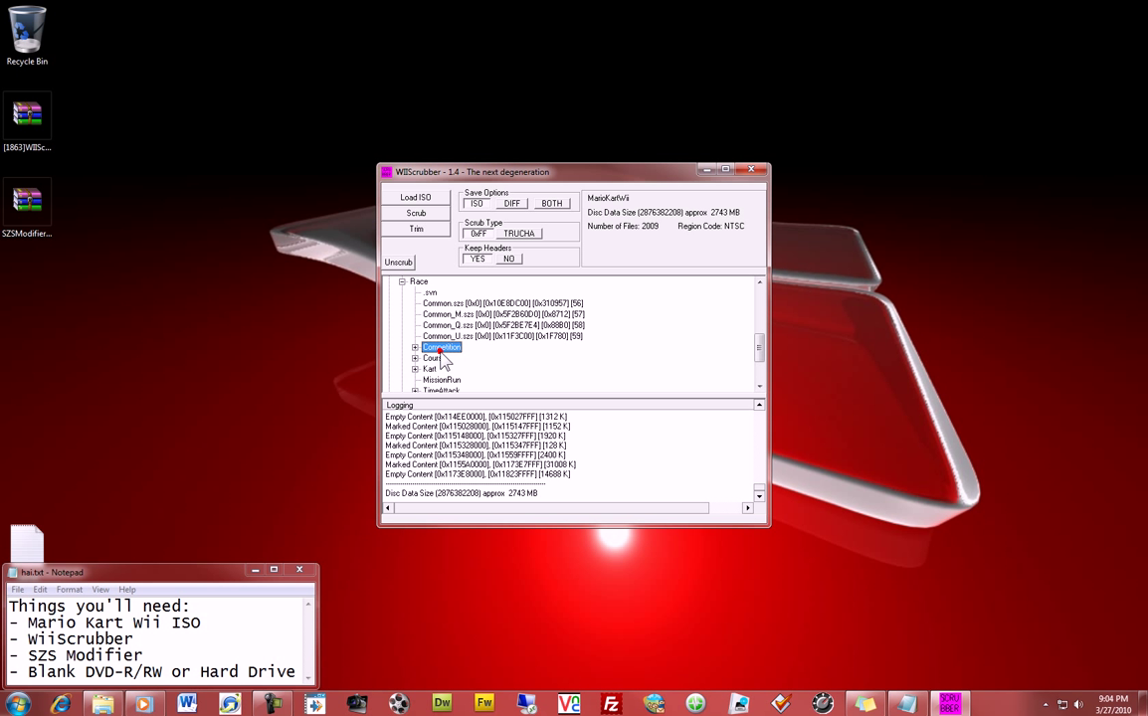
pyautogui.doubleClick(438, 364)
# Look through the .szs track files in the Course folder, from the casino and castle entries to the old_ tracks.
pyautogui.scroll(-5, 605, 328)
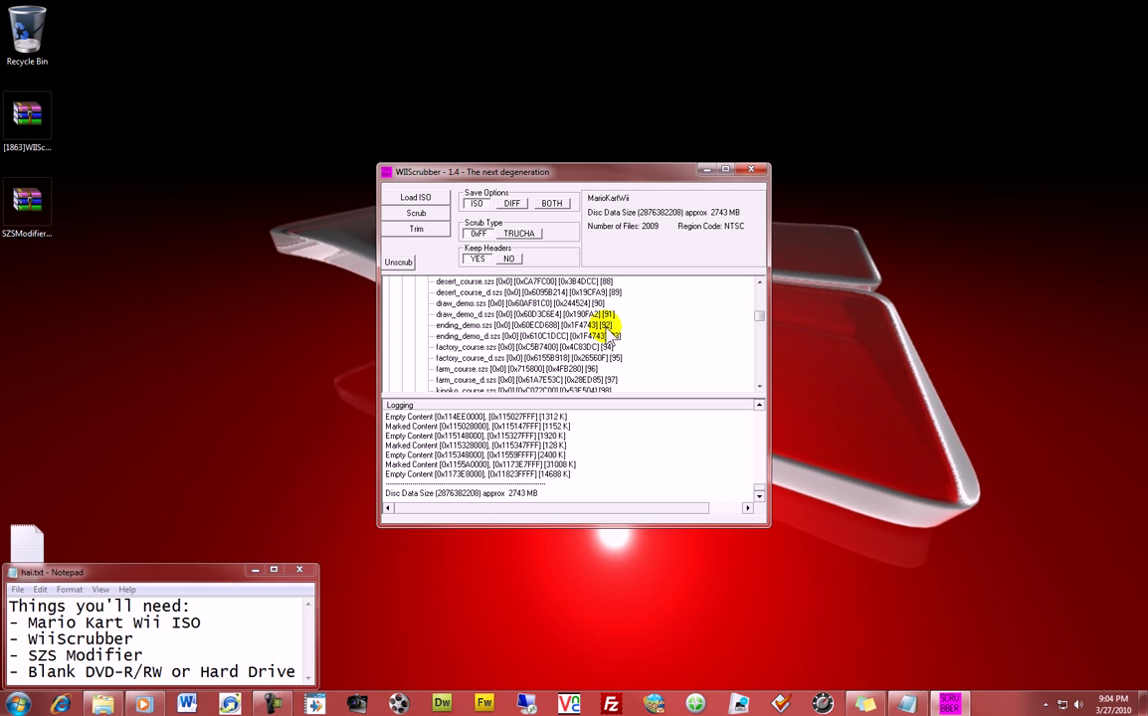
pyautogui.scroll(-10, 628, 288)
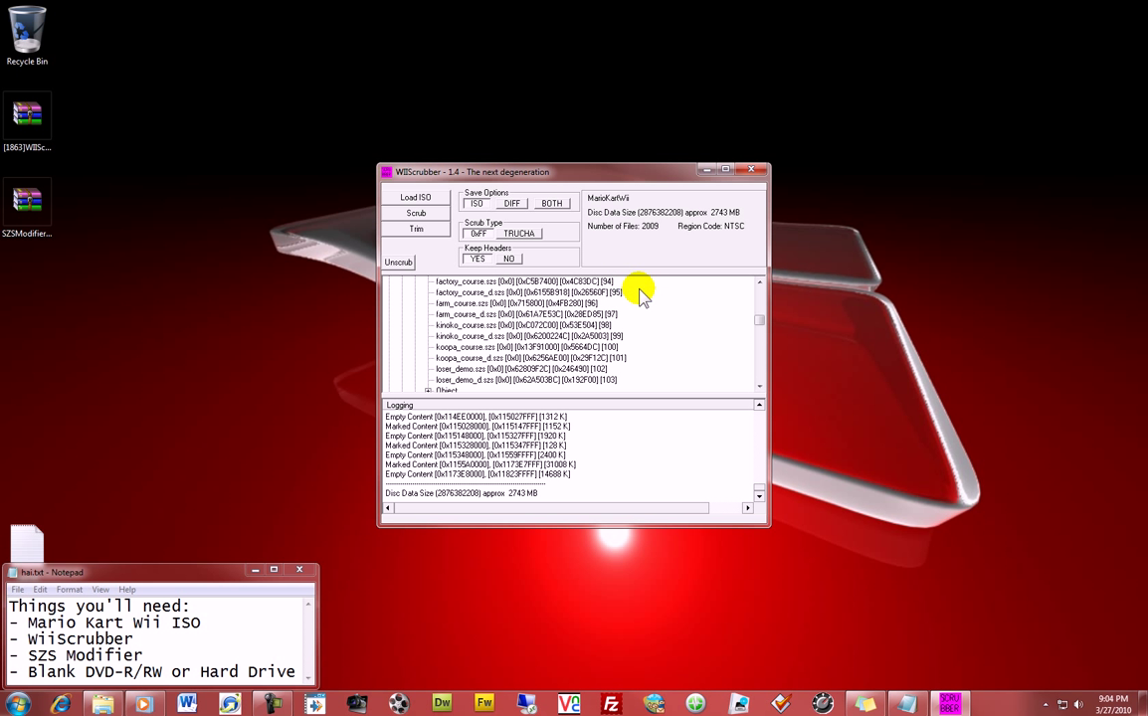
pyautogui.scroll(8, 691, 326)
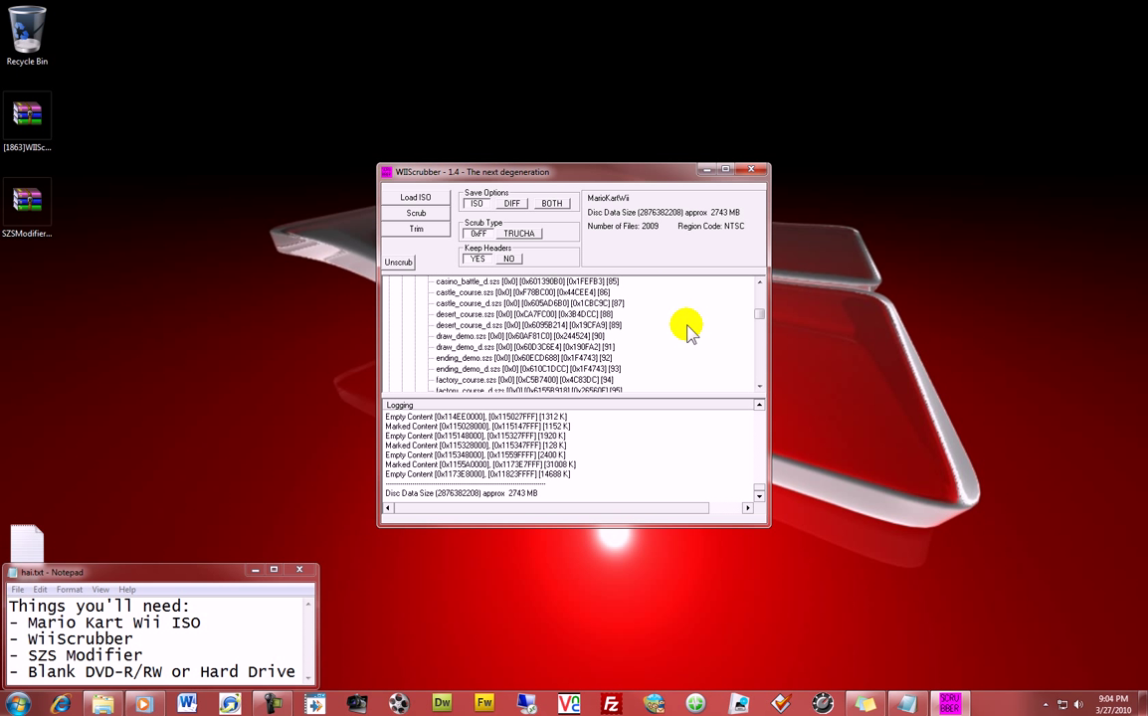
pyautogui.scroll(-4, 686, 333)
pyautogui.scroll(-12, 637, 338)
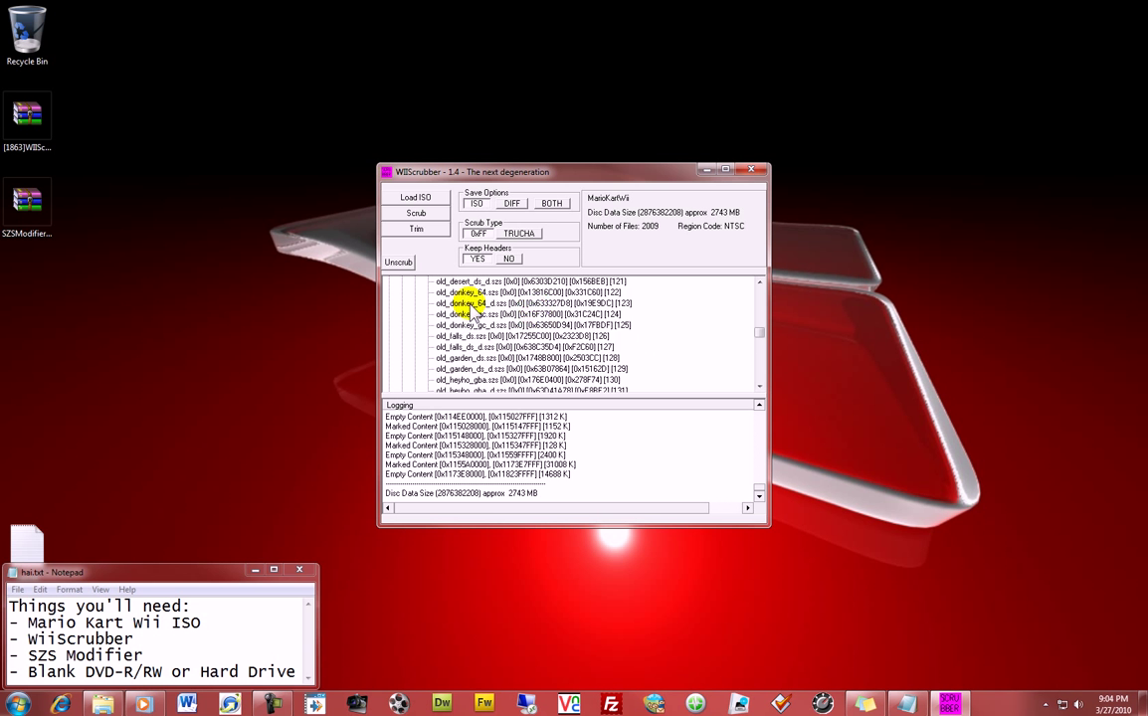
pyautogui.scroll(7, 512, 308)
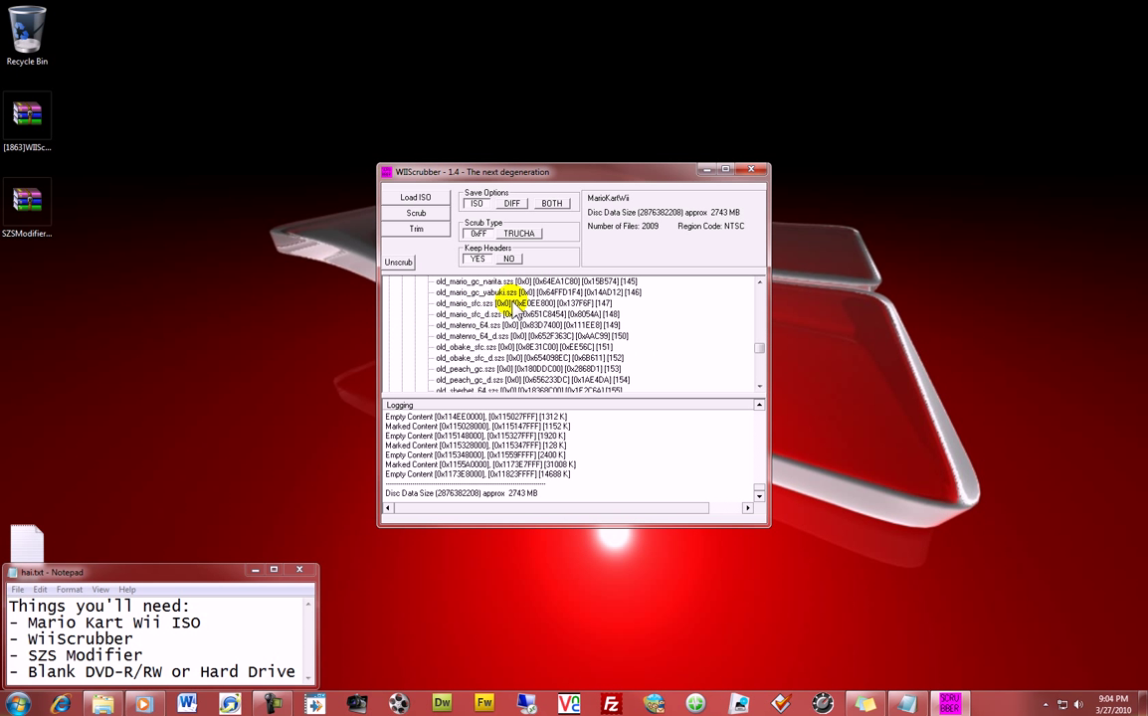
pyautogui.scroll(14, 527, 329)
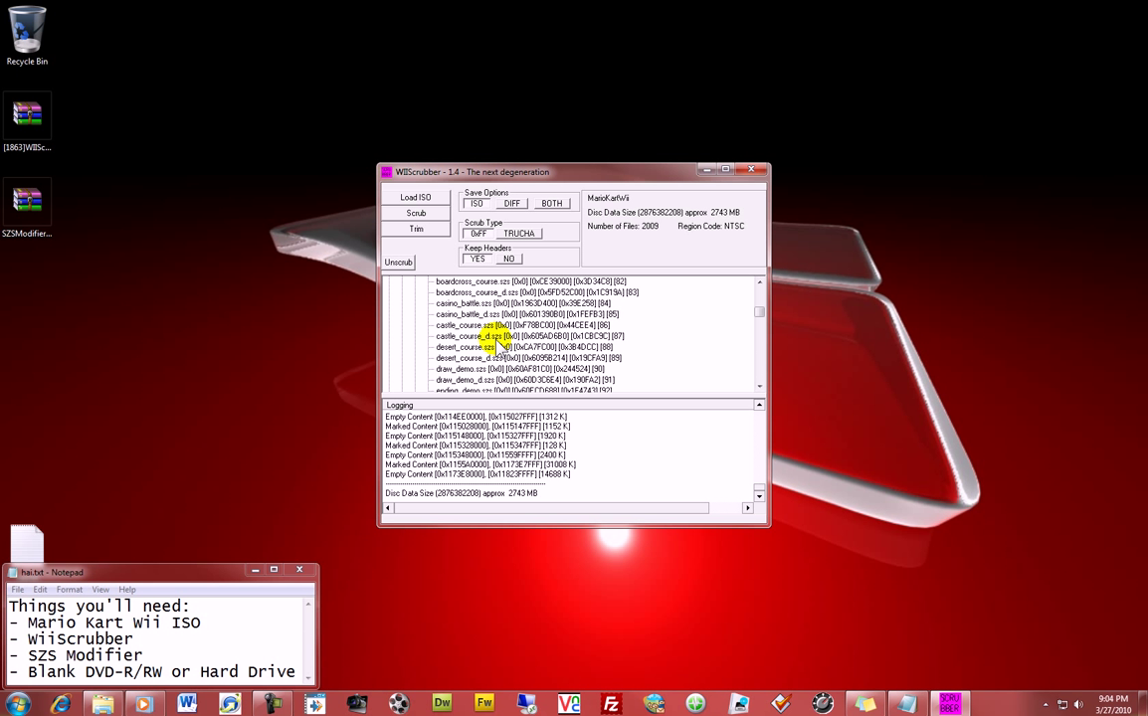
pyautogui.rightClick(482, 328)
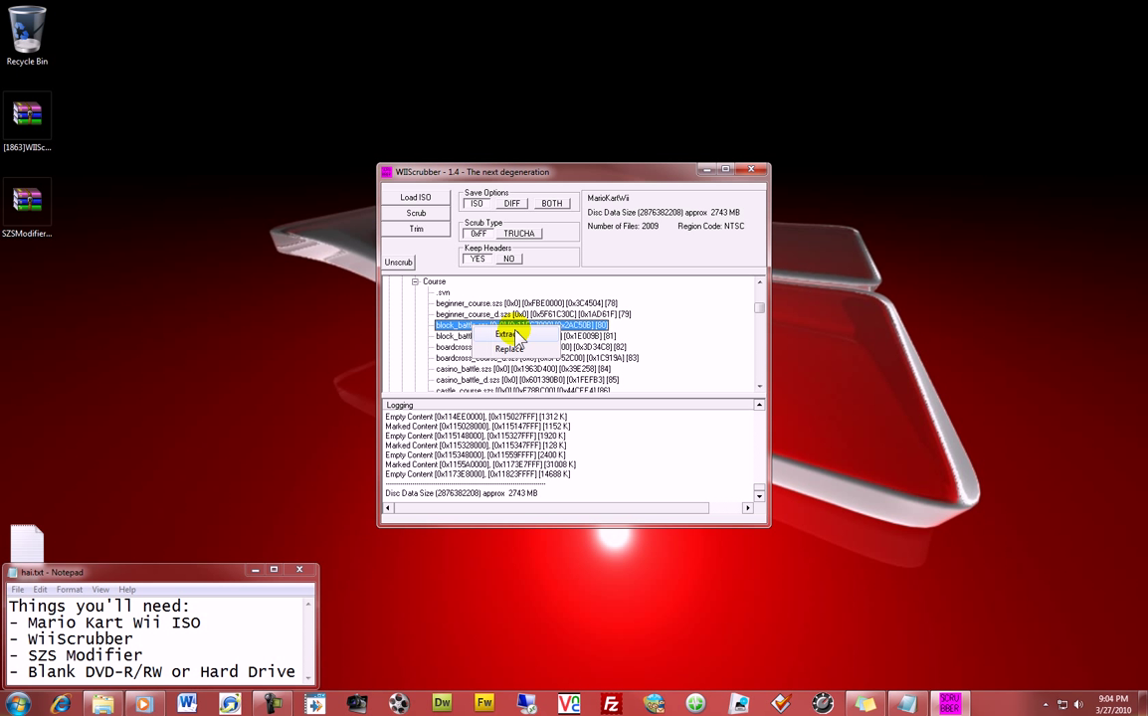
pyautogui.click(508, 336)
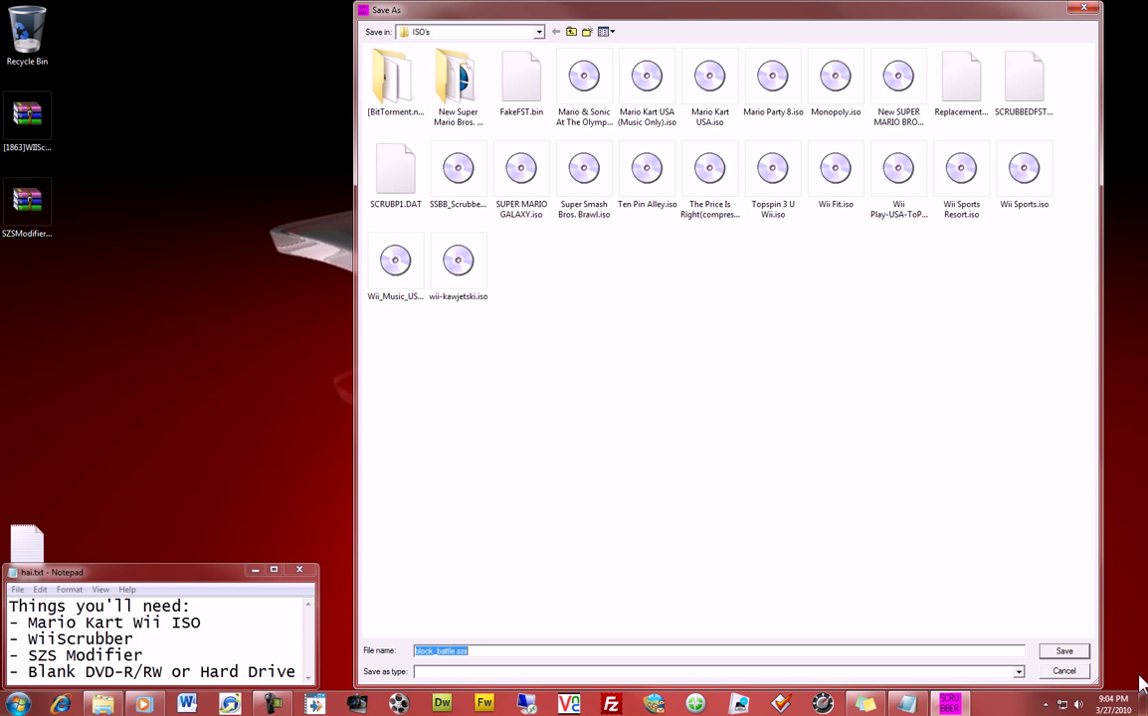
pyautogui.click(1067, 672)
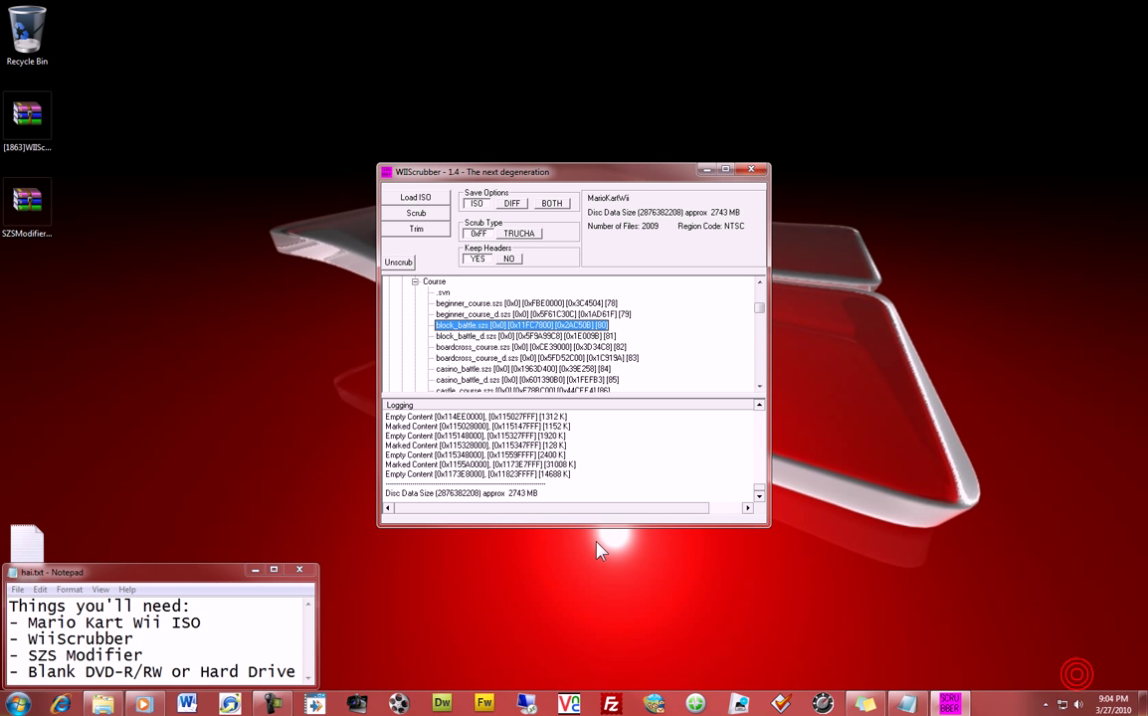
# Extract block_battle.szs from the Course folder and save it to the Desktop under its own name.
pyautogui.rightClick(502, 328)
pyautogui.click(510, 337)
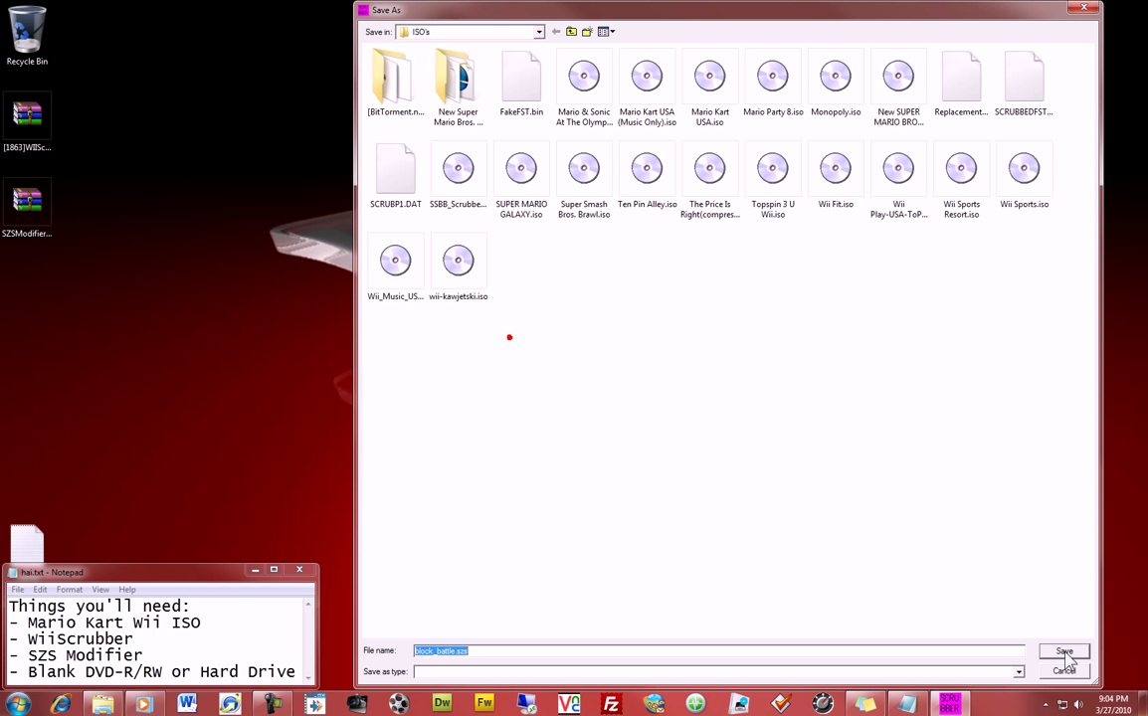
pyautogui.click(464, 32)
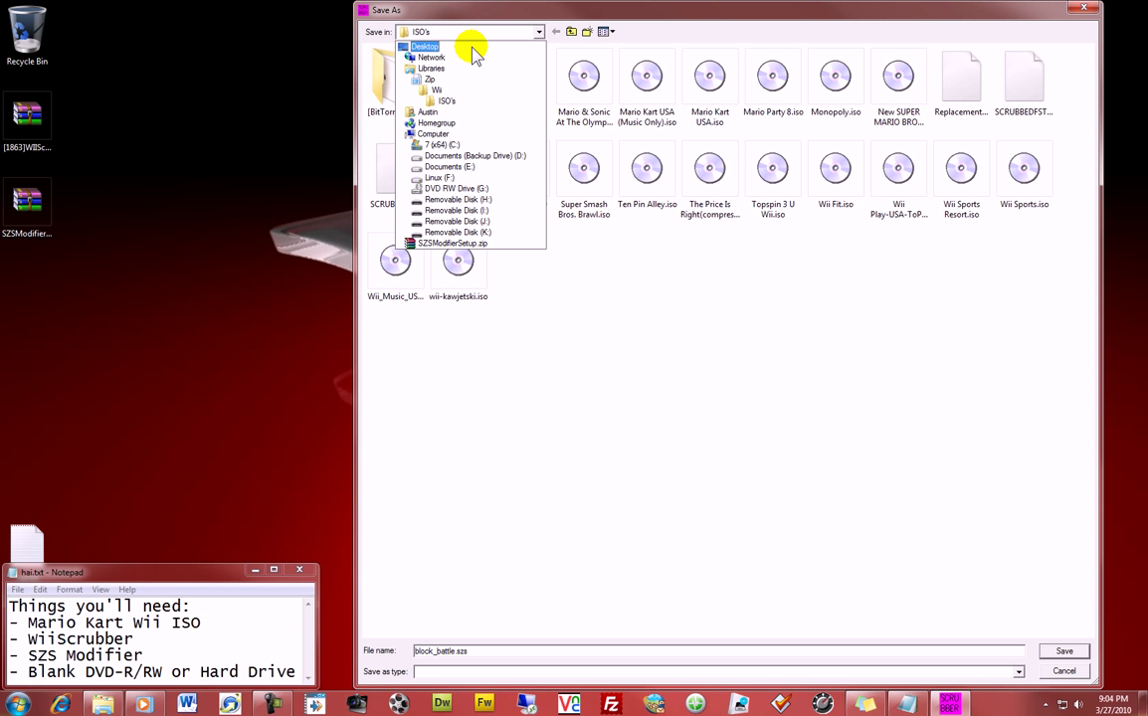
pyautogui.click(468, 44)
pyautogui.click(1061, 650)
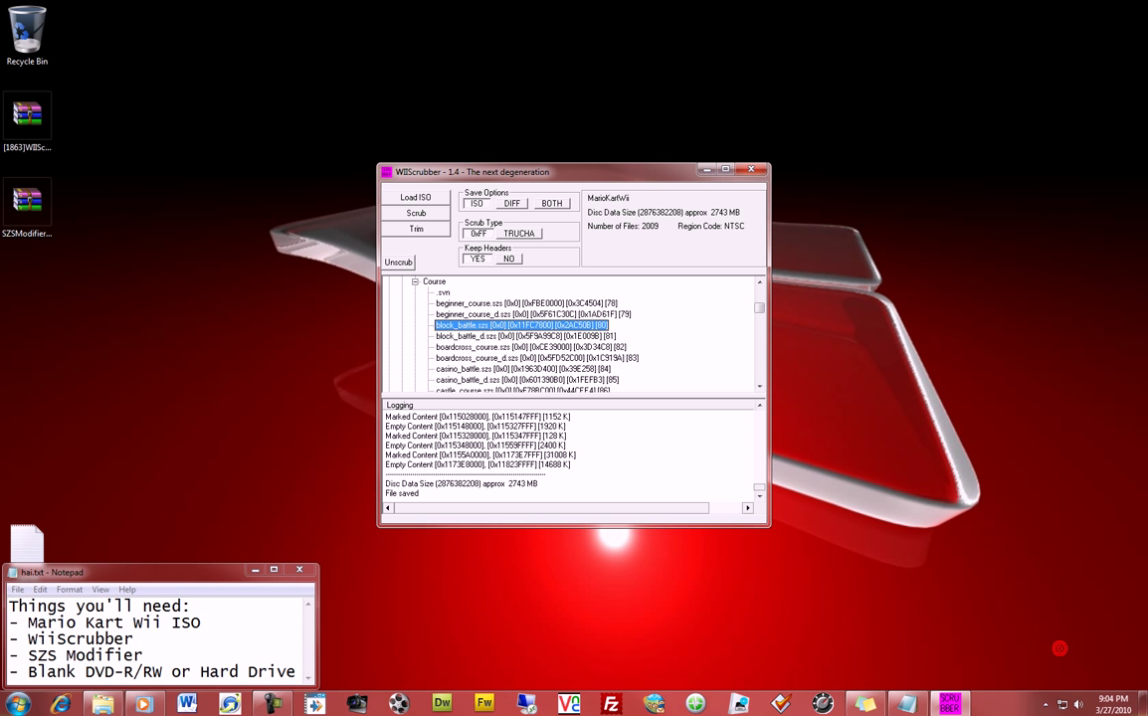
# Open the extracted block_battle.szs from the desktop in SZS Modifier and move its window to the middle of the screen.
pyautogui.click(30, 286)
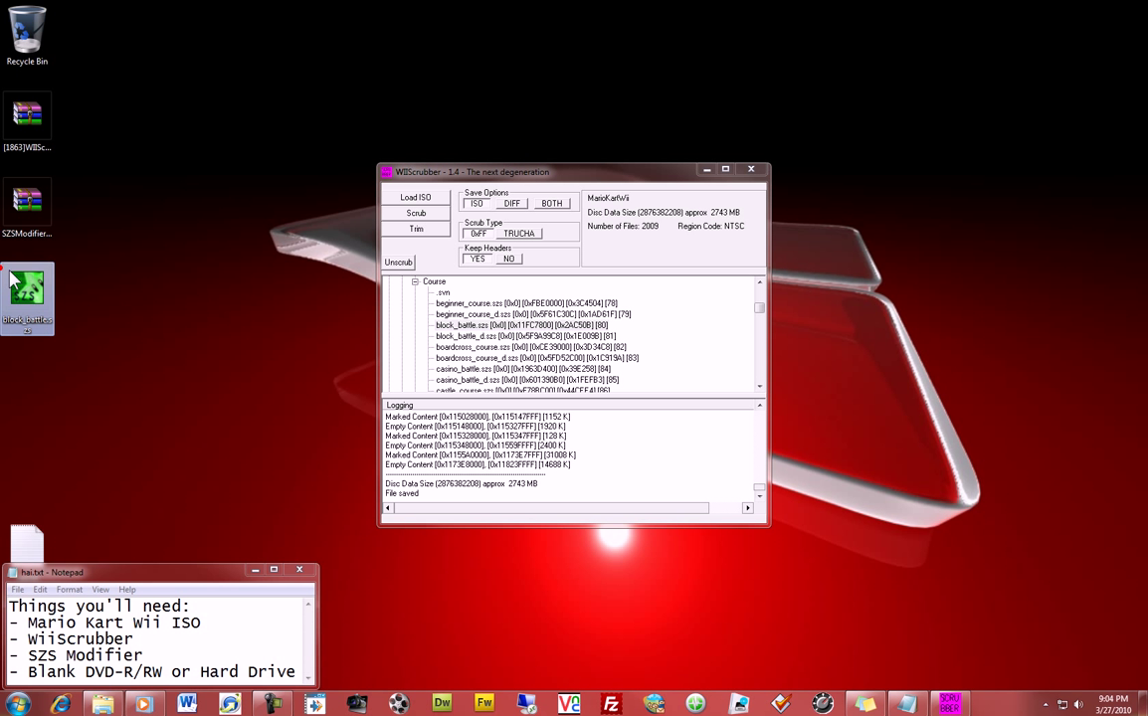
pyautogui.click(166, 317)
pyautogui.click(56, 304)
pyautogui.press('Return')
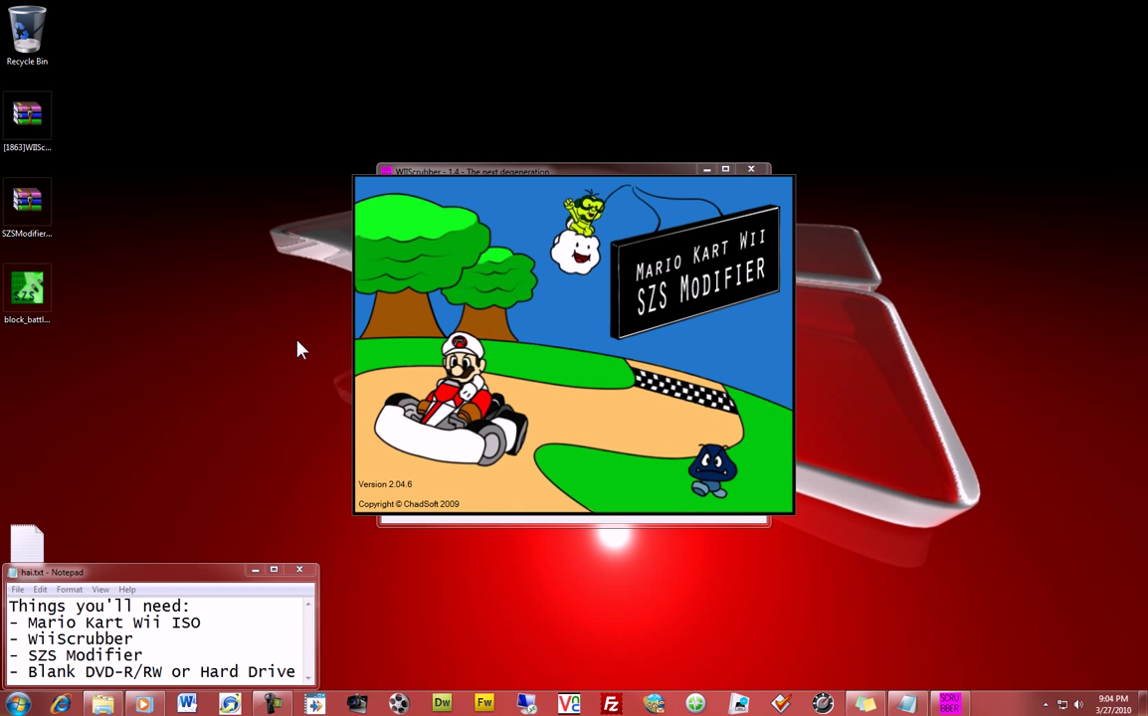
pyautogui.click(299, 345)
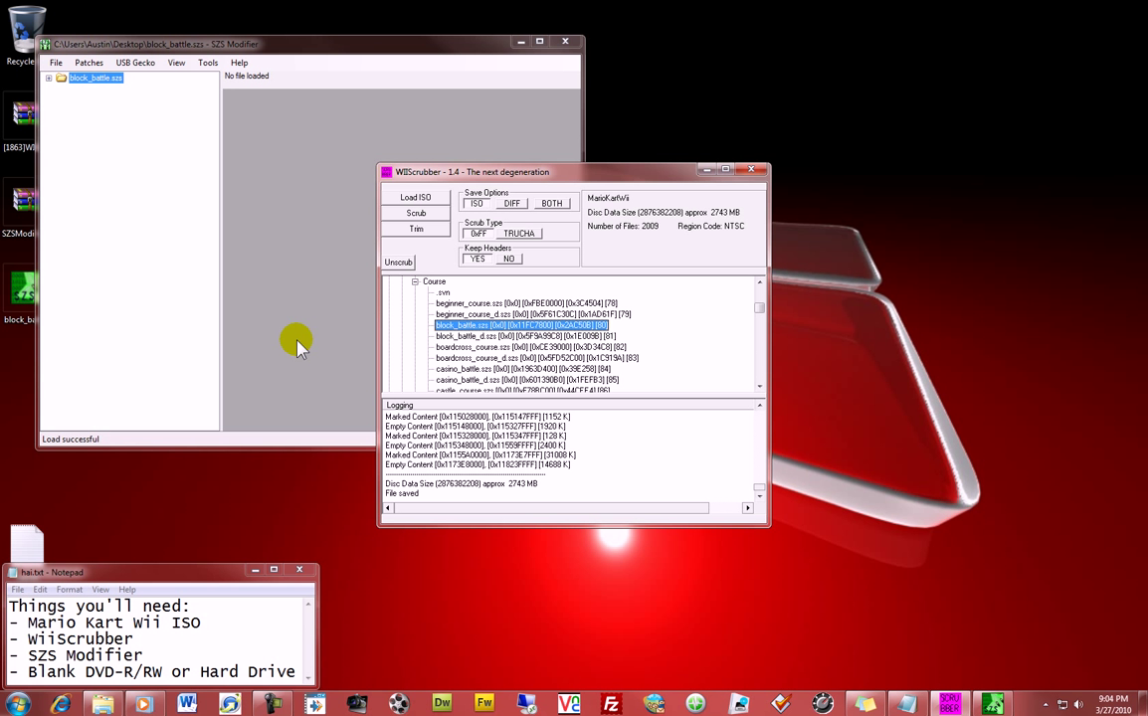
pyautogui.click(506, 88)
pyautogui.moveTo(418, 45); pyautogui.dragTo(711, 123)
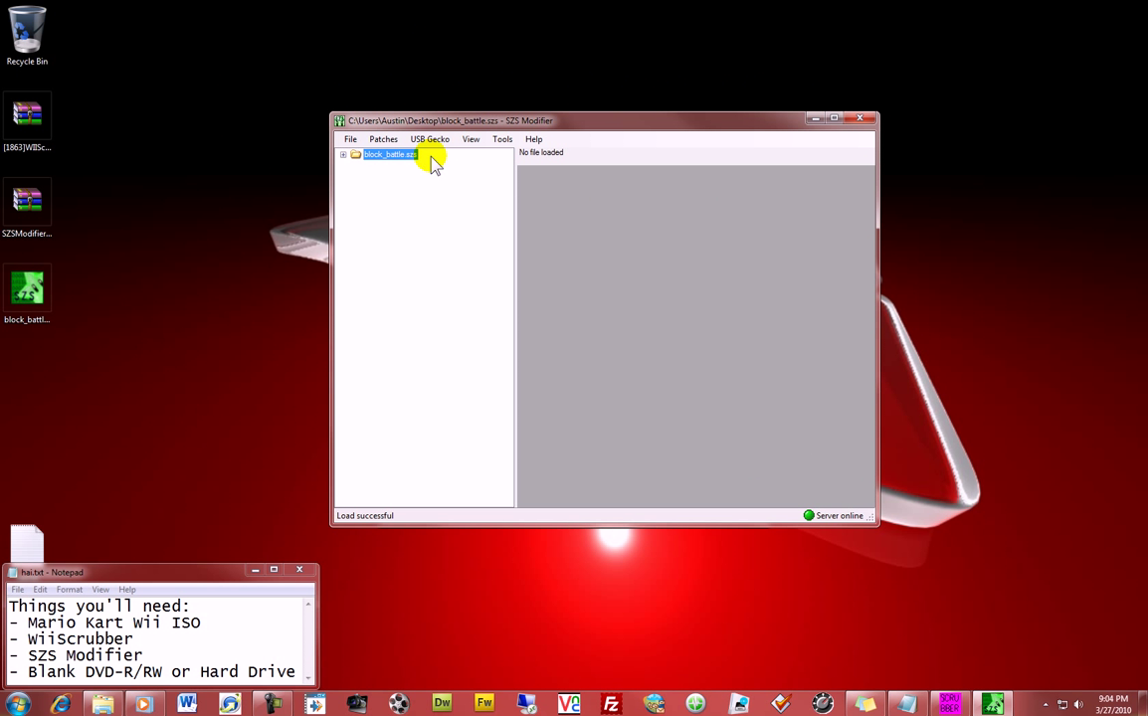
# Expand block_battle.szs down to the Textures(NW4R) folder inside bblock1.brres.
pyautogui.click(344, 154)
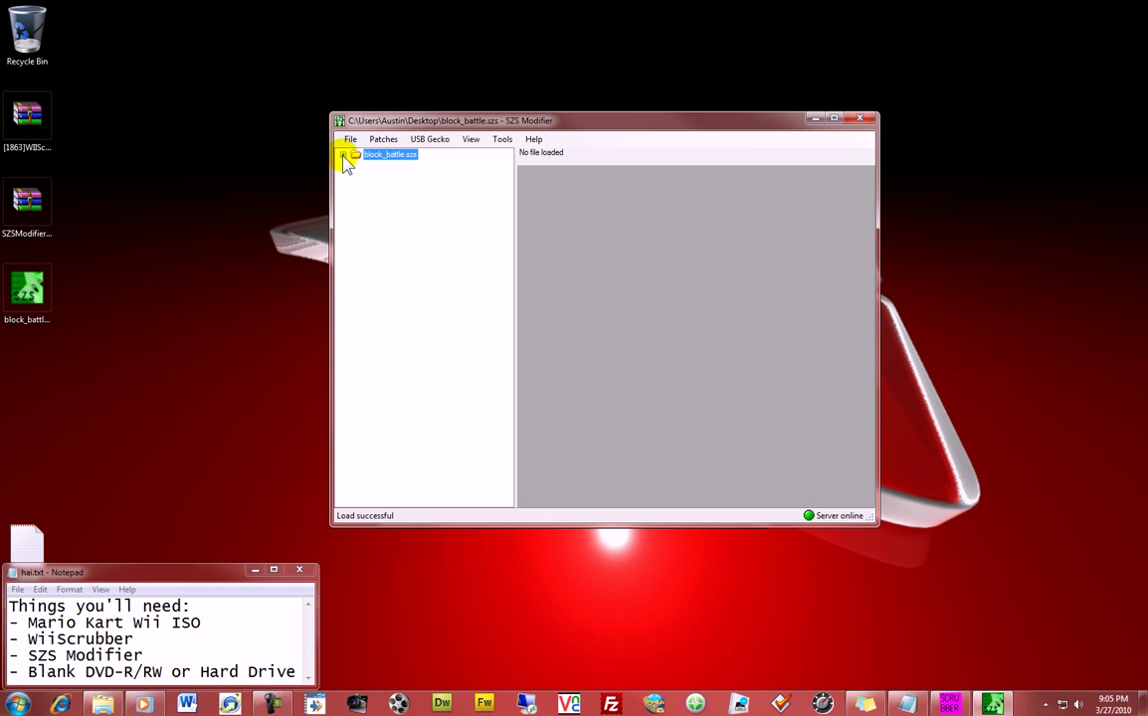
pyautogui.click(343, 157)
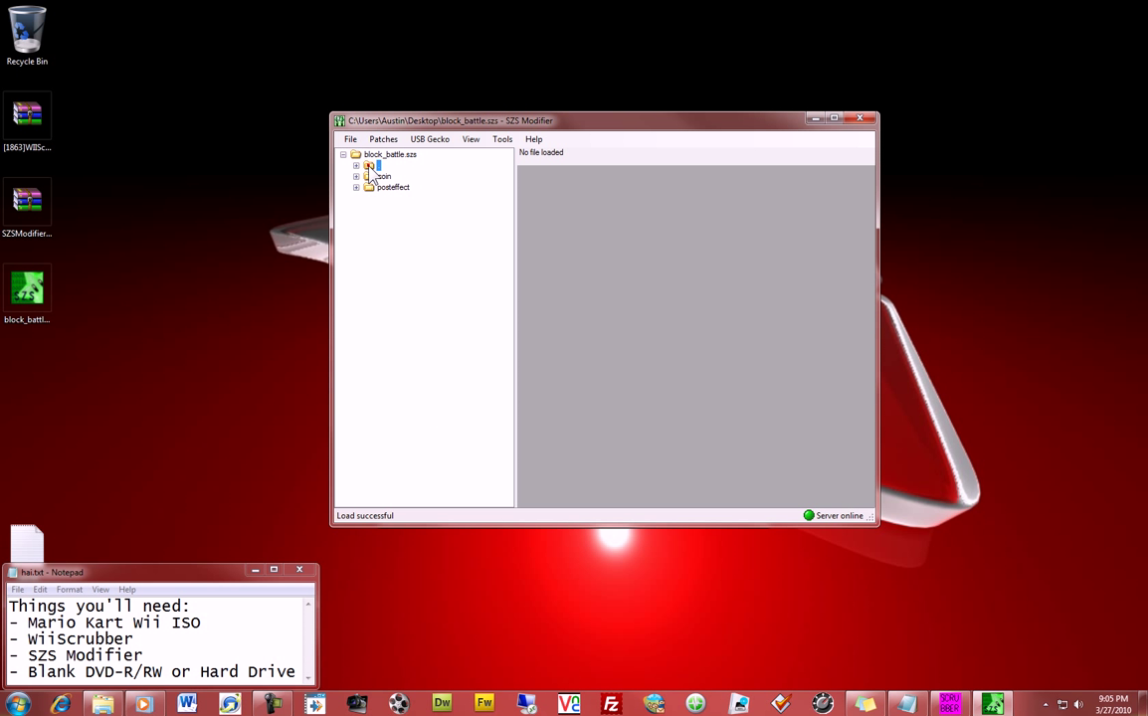
pyautogui.doubleClick(369, 166)
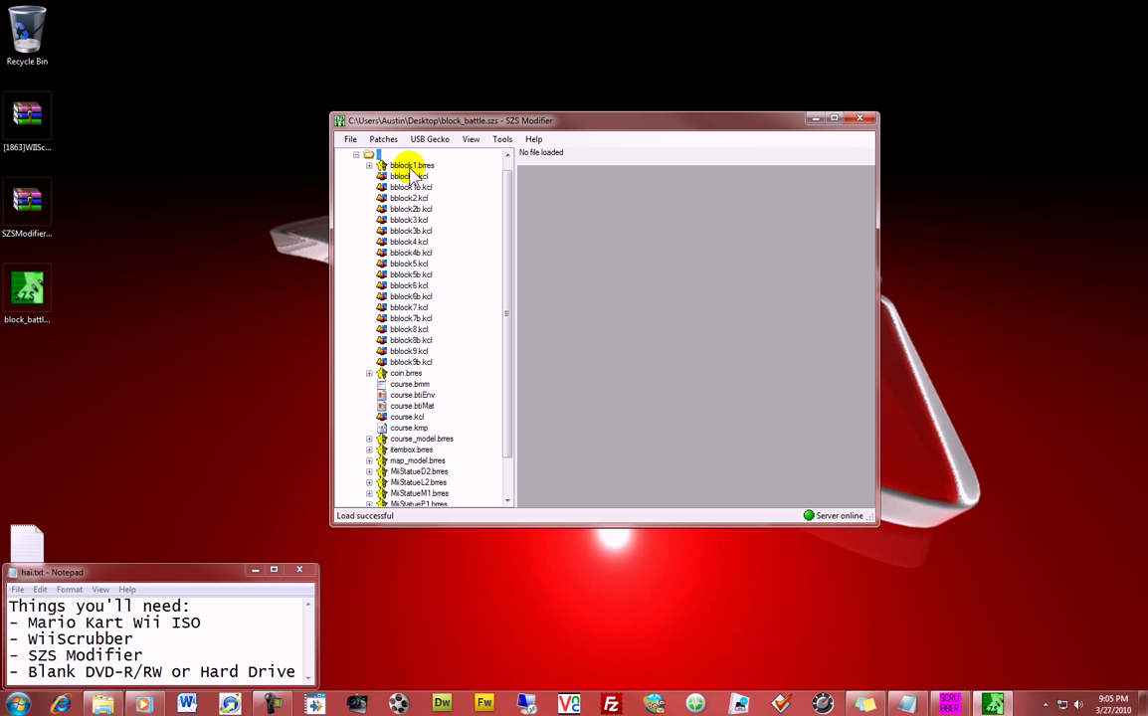
pyautogui.click(409, 166)
pyautogui.doubleClick(410, 166)
pyautogui.click(432, 187)
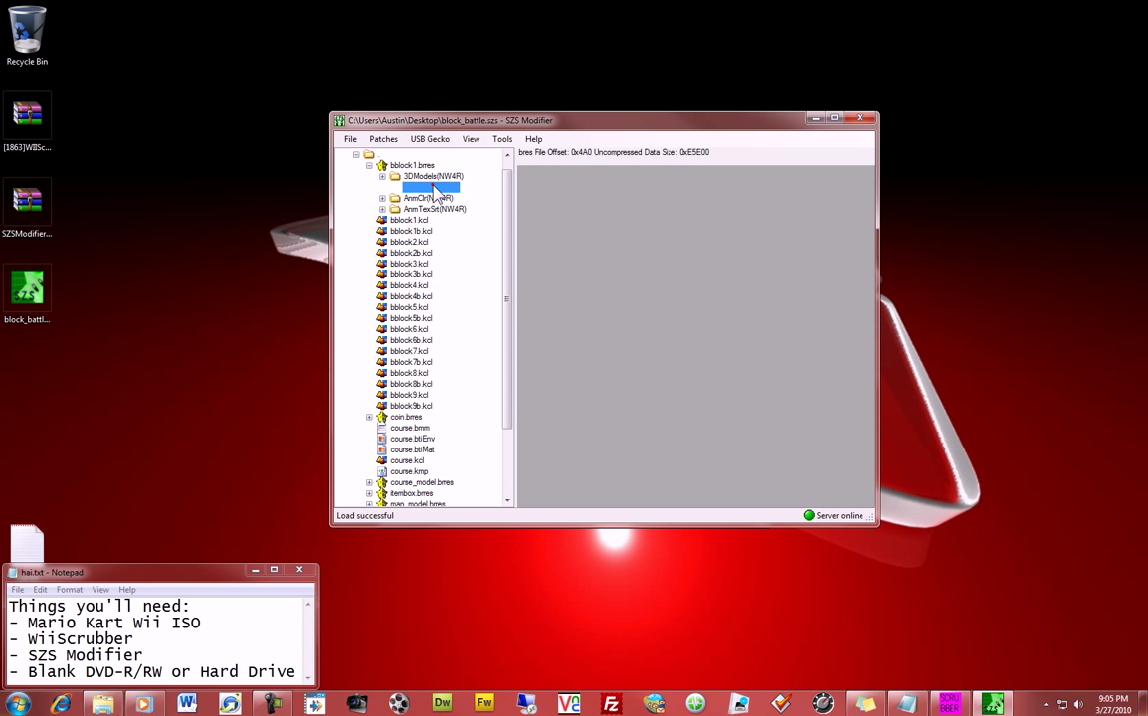
pyautogui.click(431, 189)
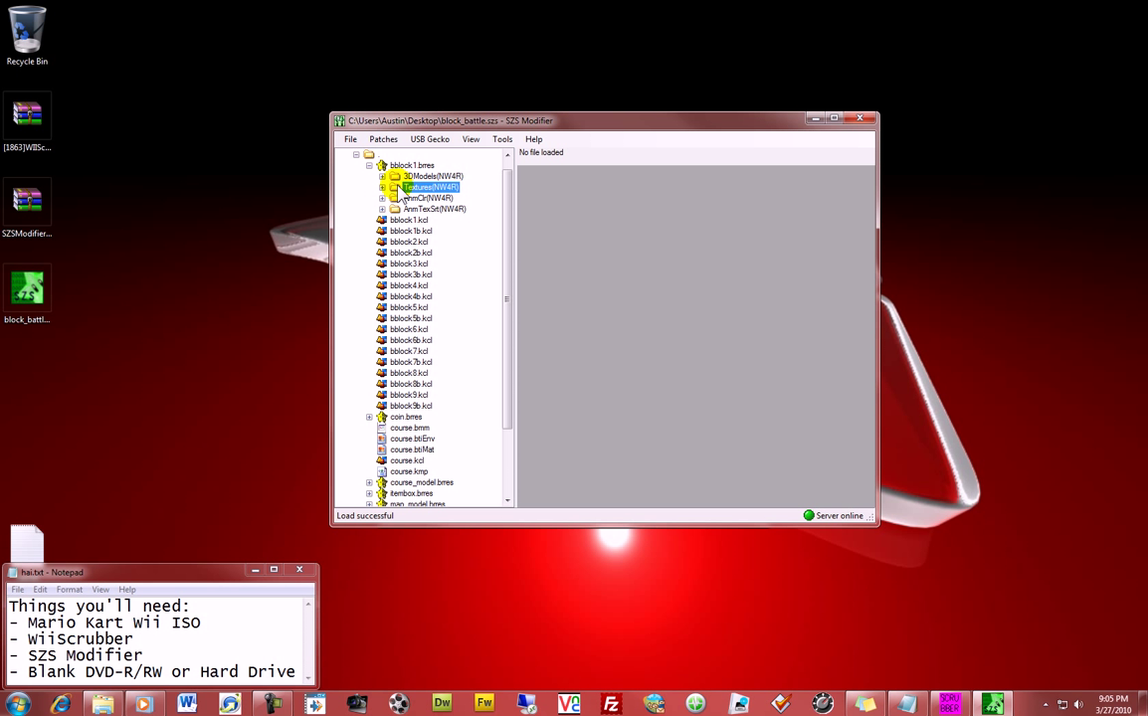
pyautogui.click(383, 187)
# Preview the bh_fuchi_10, bh_kage_003, ef_stripe and ef_stripe3 textures of bblock1.brres with the program window maximized.
pyautogui.click(447, 219)
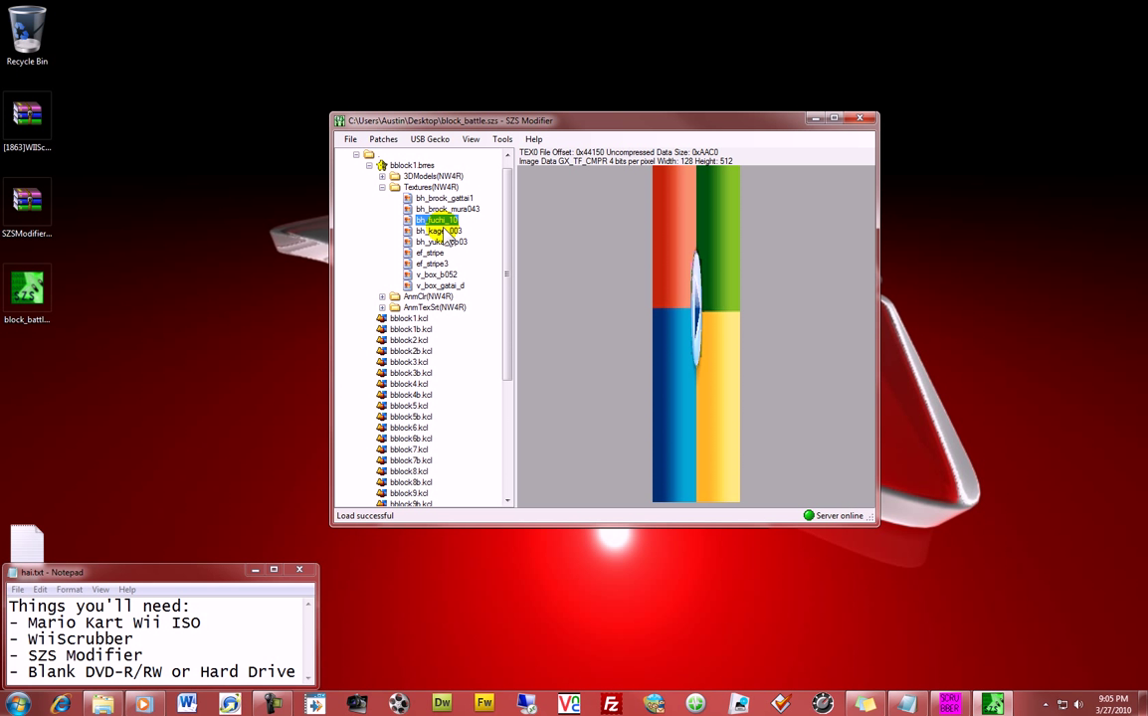
pyautogui.click(444, 233)
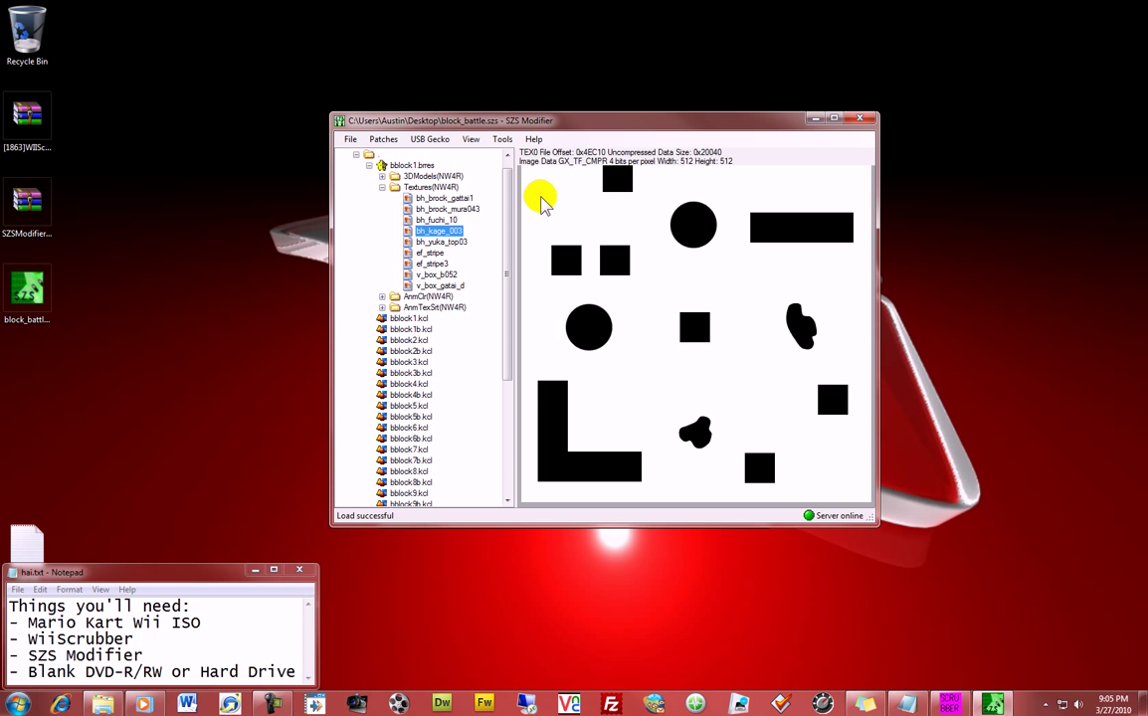
pyautogui.doubleClick(580, 121)
pyautogui.click(95, 147)
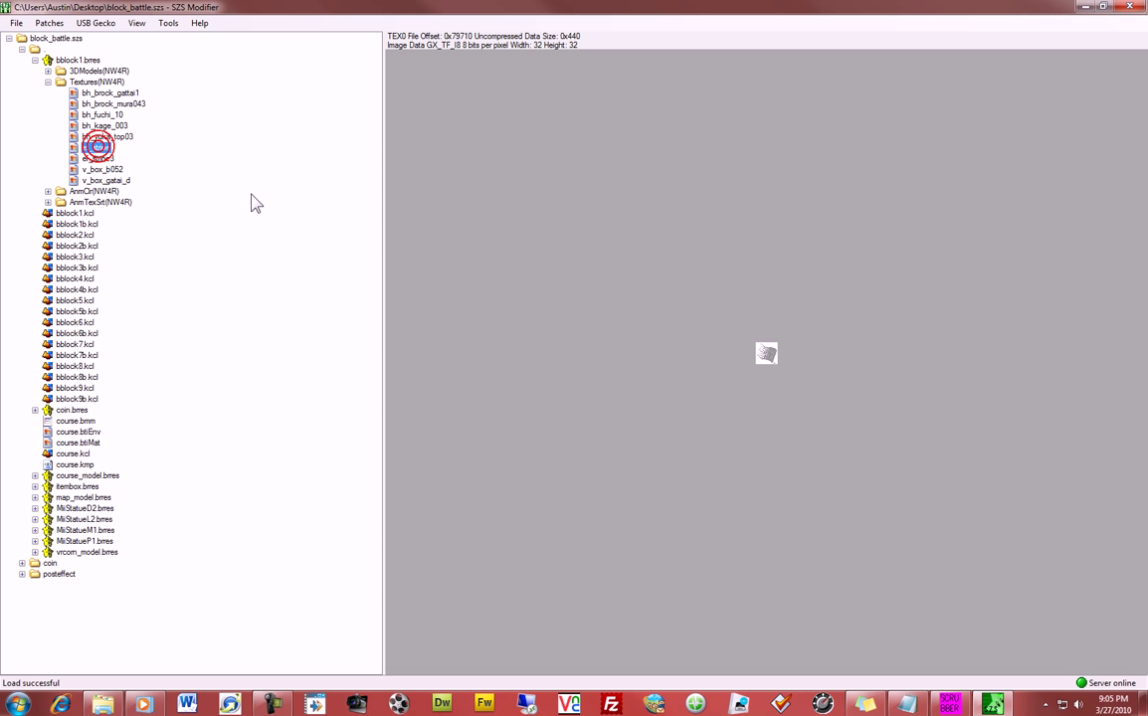
pyautogui.click(98, 159)
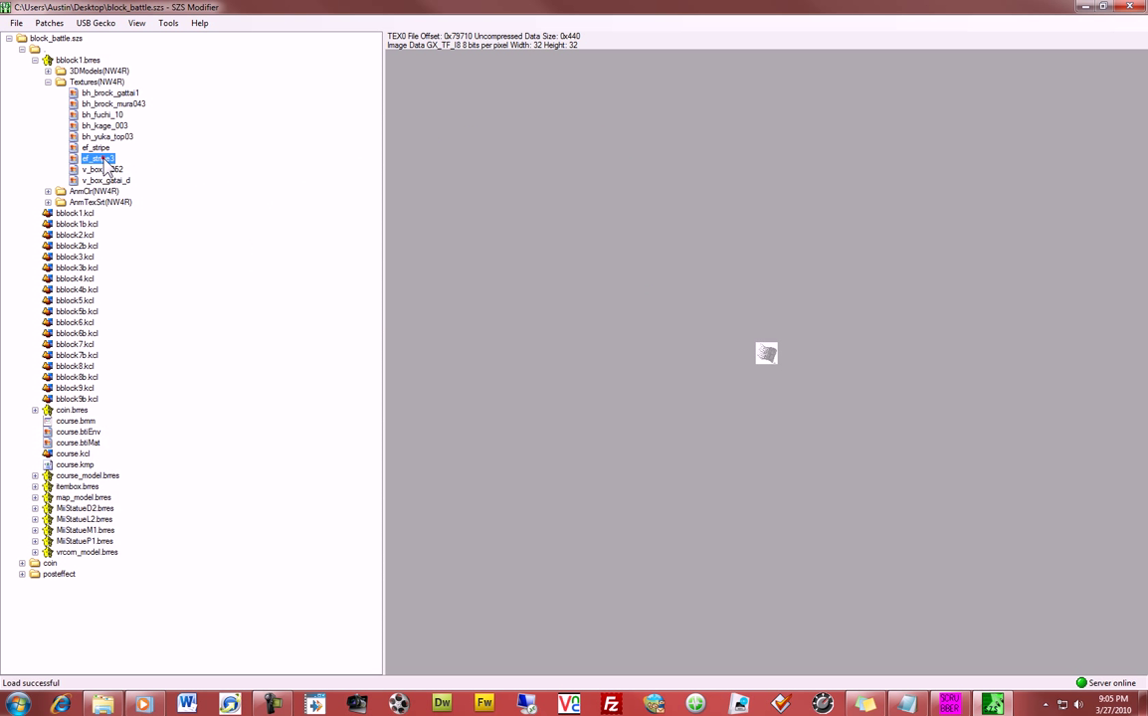
# Open the bh_fuchi_10 texture in the texture editor and move the editor window clear of the file tree.
pyautogui.click(89, 113)
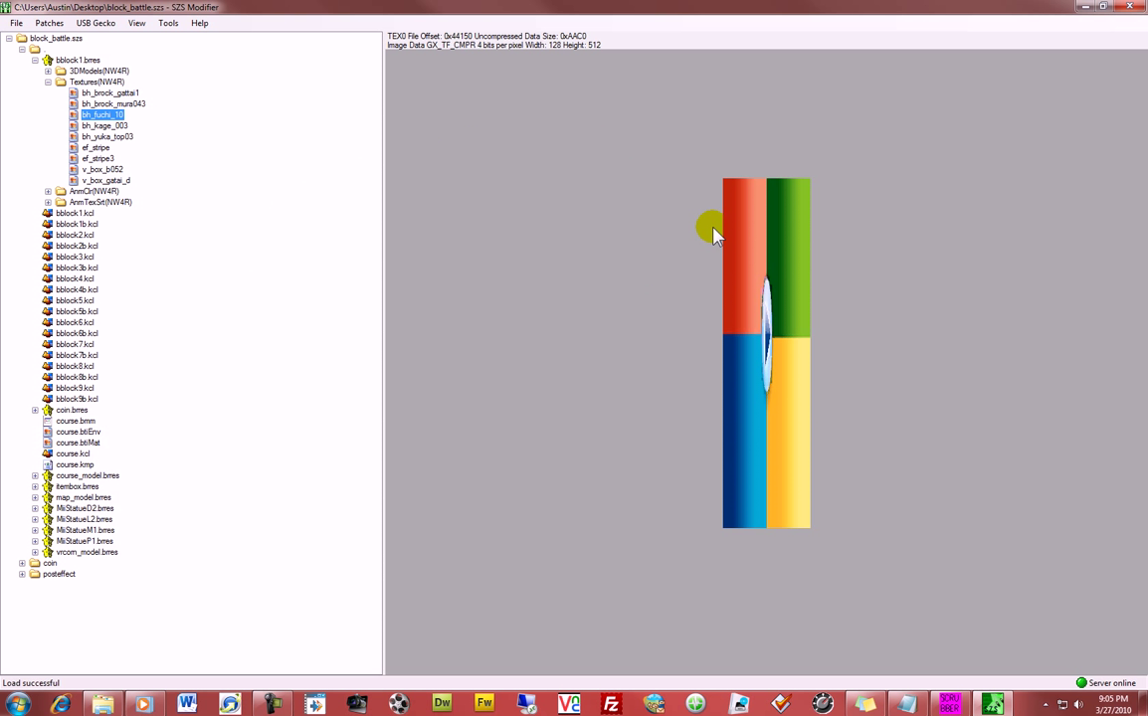
pyautogui.doubleClick(786, 274)
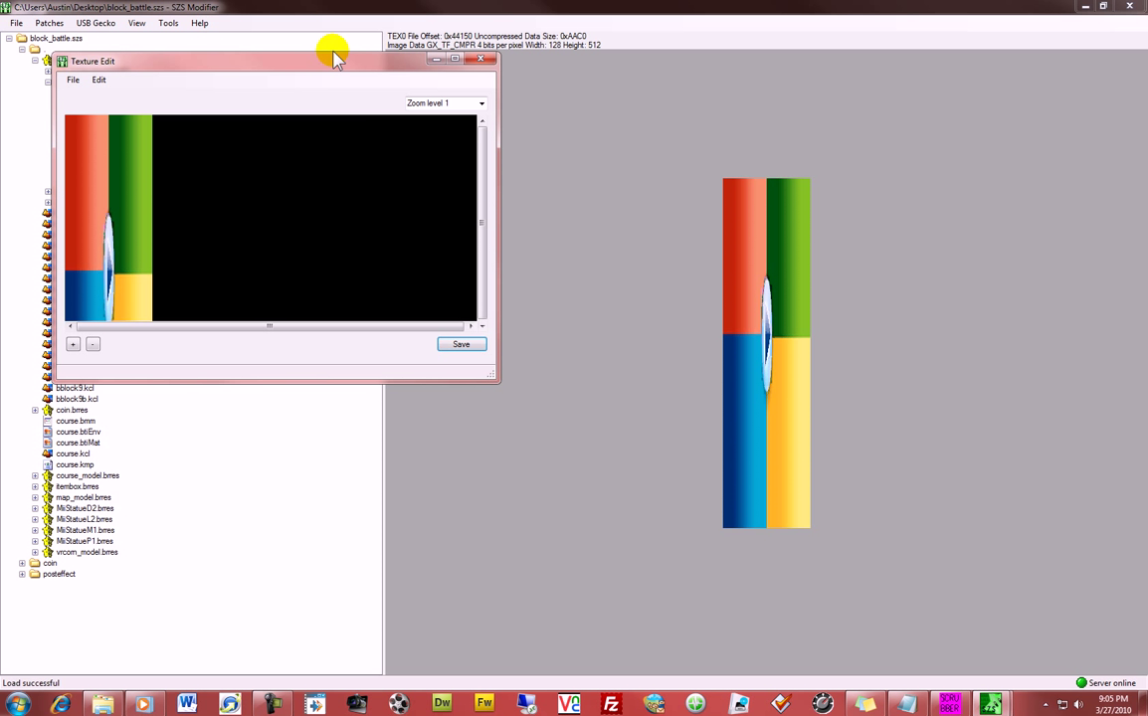
pyautogui.click(481, 58)
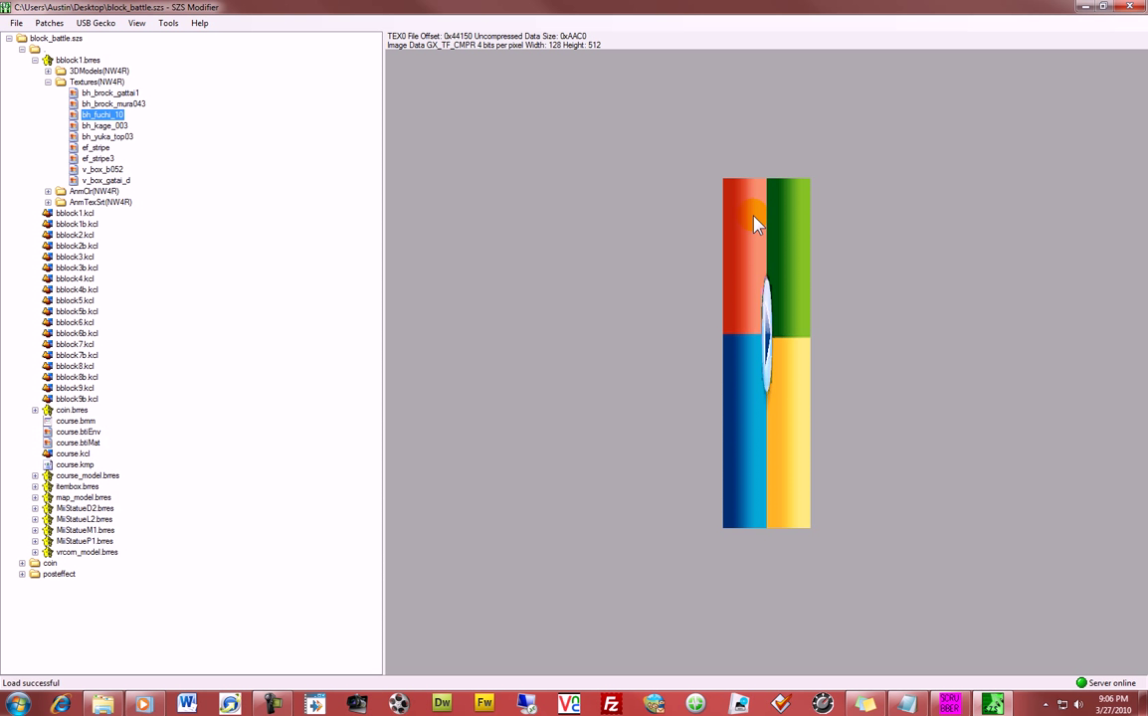
pyautogui.doubleClick(760, 244)
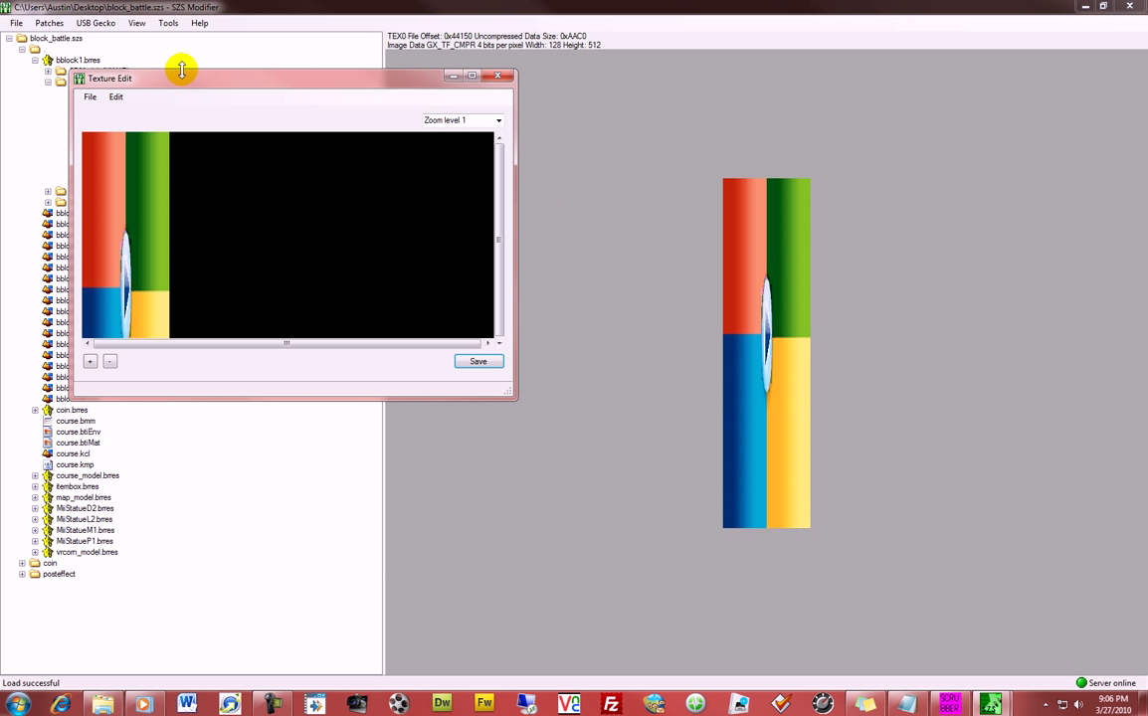
pyautogui.moveTo(184, 70); pyautogui.dragTo(406, 134)
# Import _M6.png from Technology Pics as the bh_fuchi_10 texture, apply it to all zoom levels and save the texture.
pyautogui.click(360, 134)
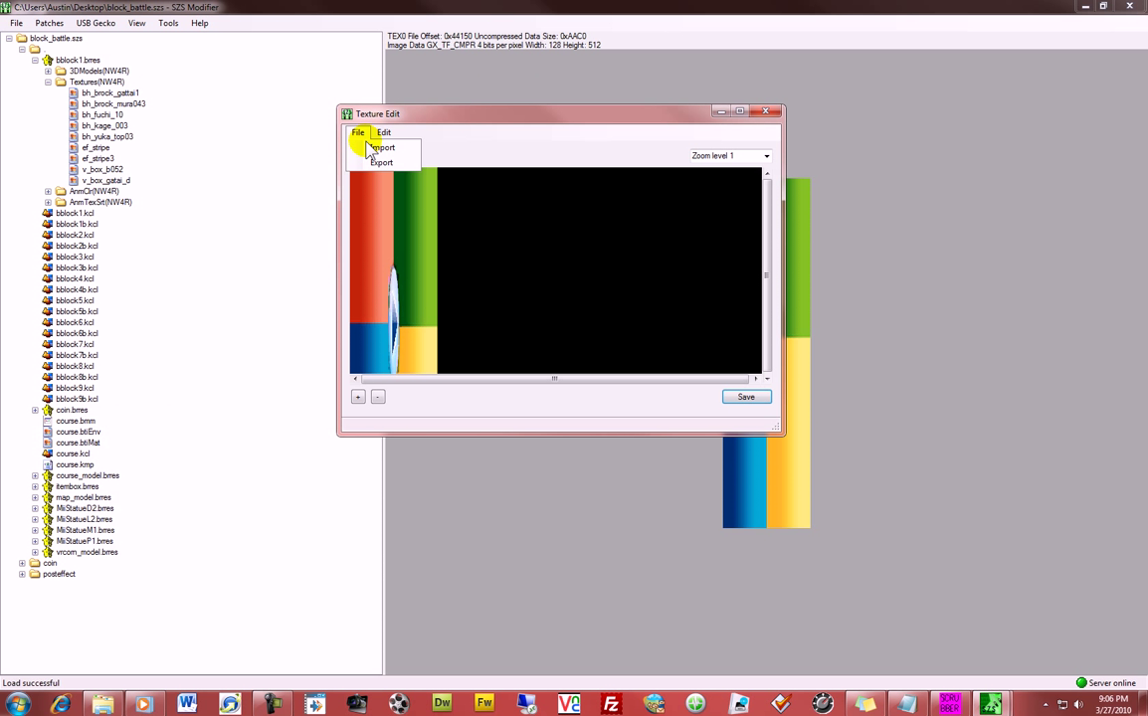
pyautogui.click(370, 148)
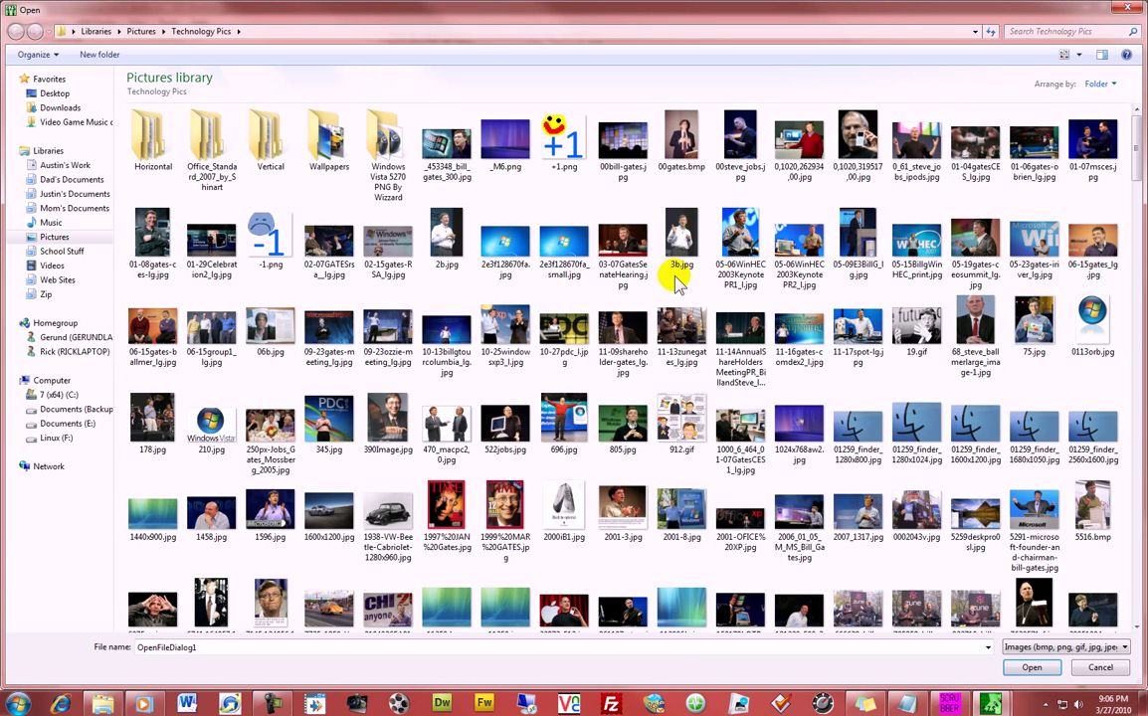
pyautogui.scroll(-2, 661, 284)
pyautogui.scroll(2, 646, 285)
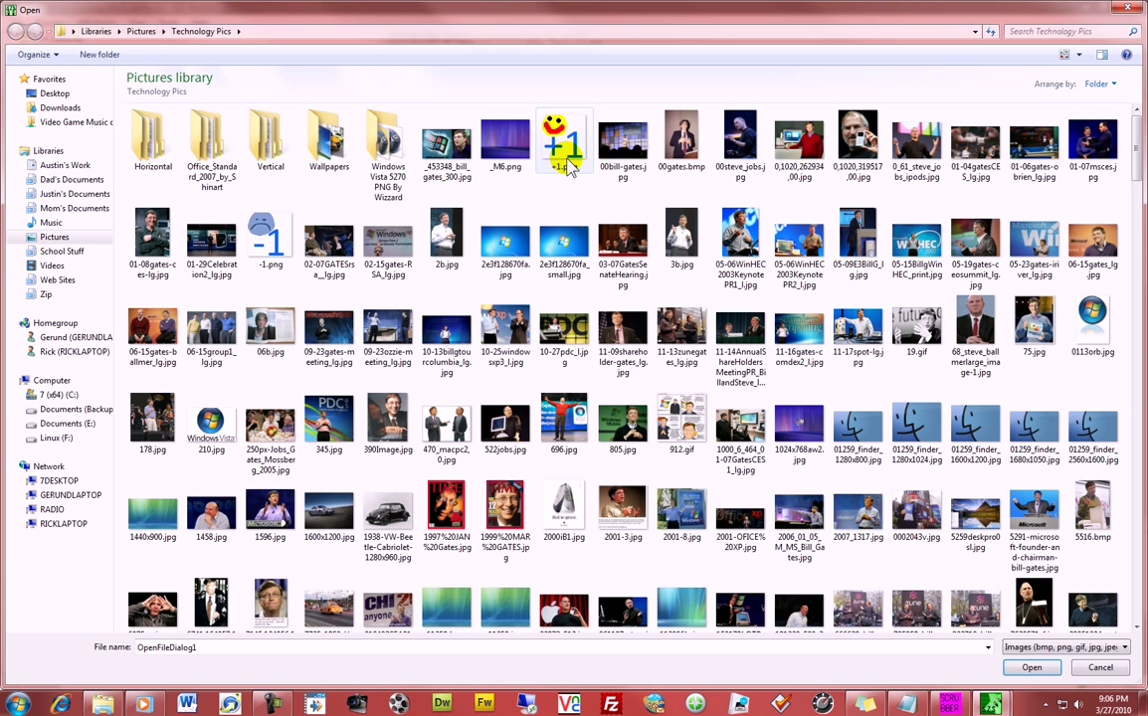
pyautogui.doubleClick(506, 149)
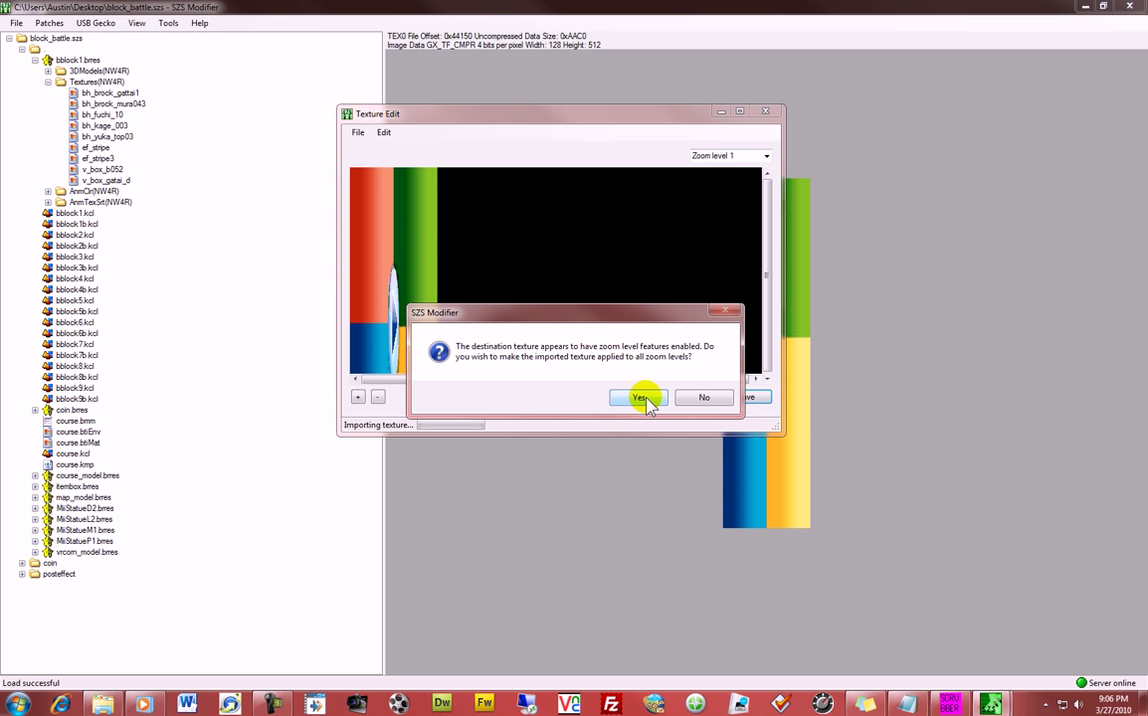
pyautogui.click(641, 398)
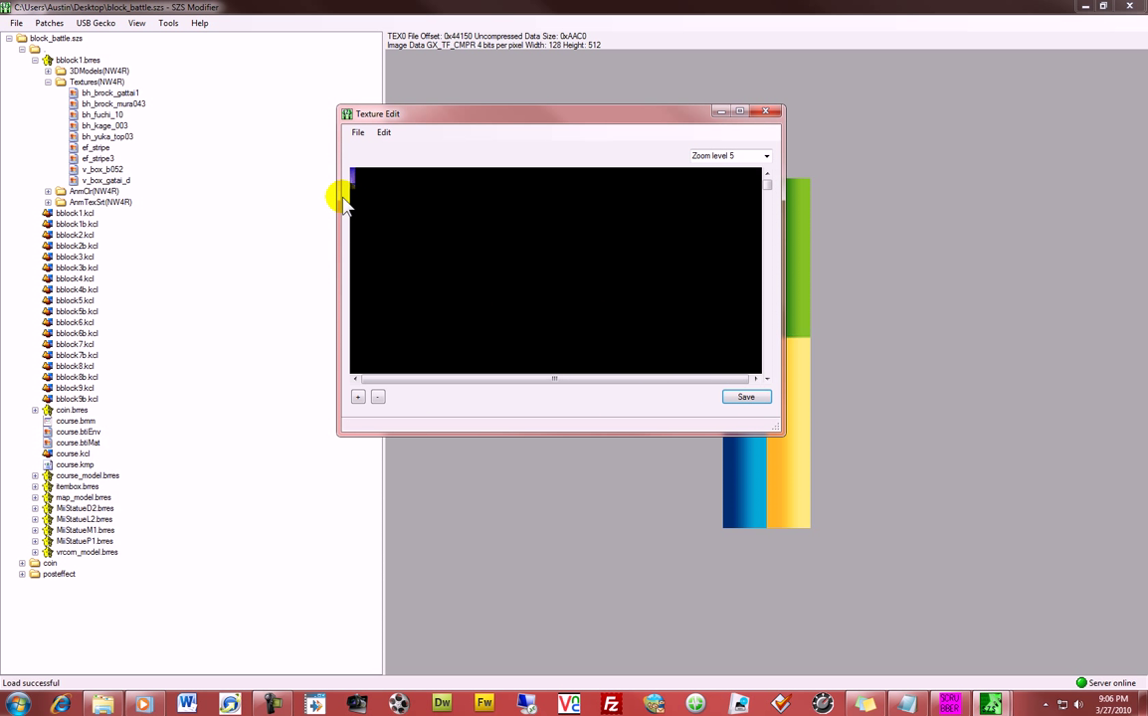
pyautogui.click(747, 399)
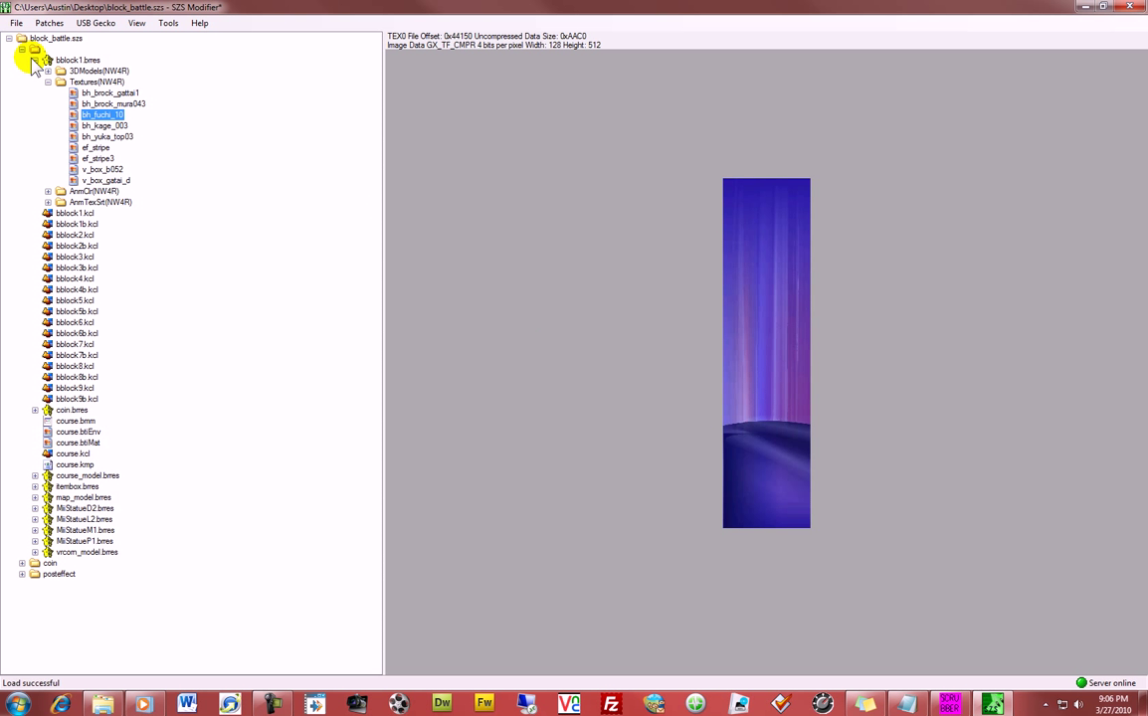
# Look at the v_box_b052 texture, the contents of MiiStatueL2.brres and the bh_yuka_top03 texture.
pyautogui.click(104, 180)
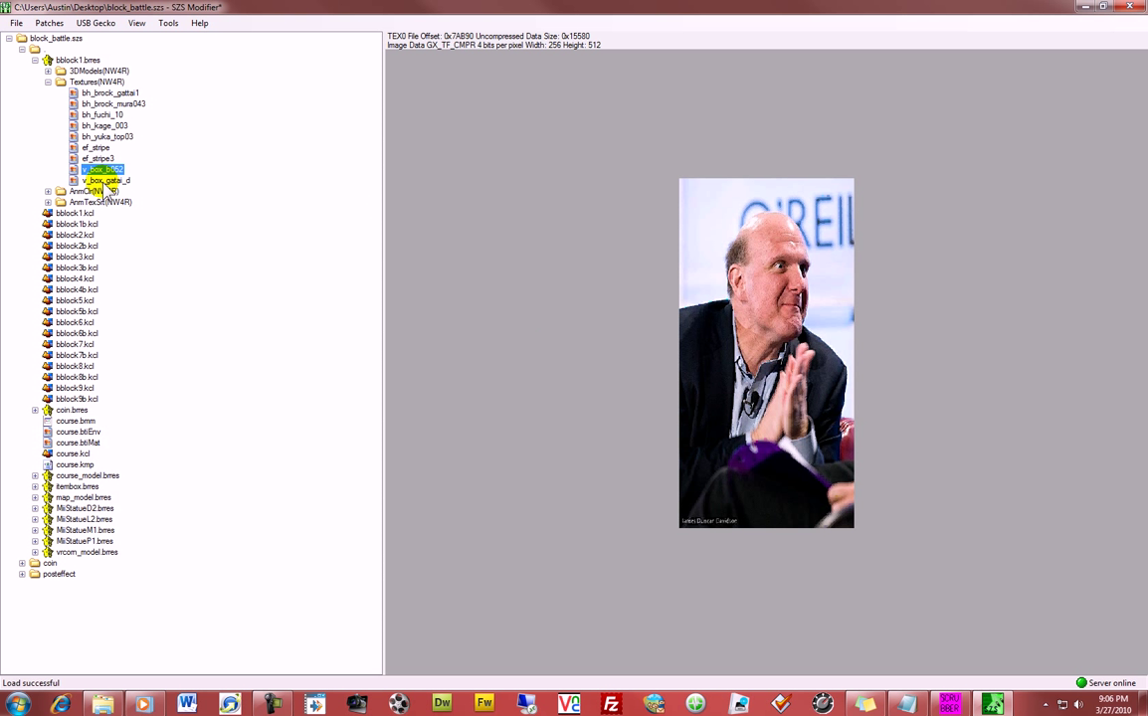
pyautogui.doubleClick(84, 519)
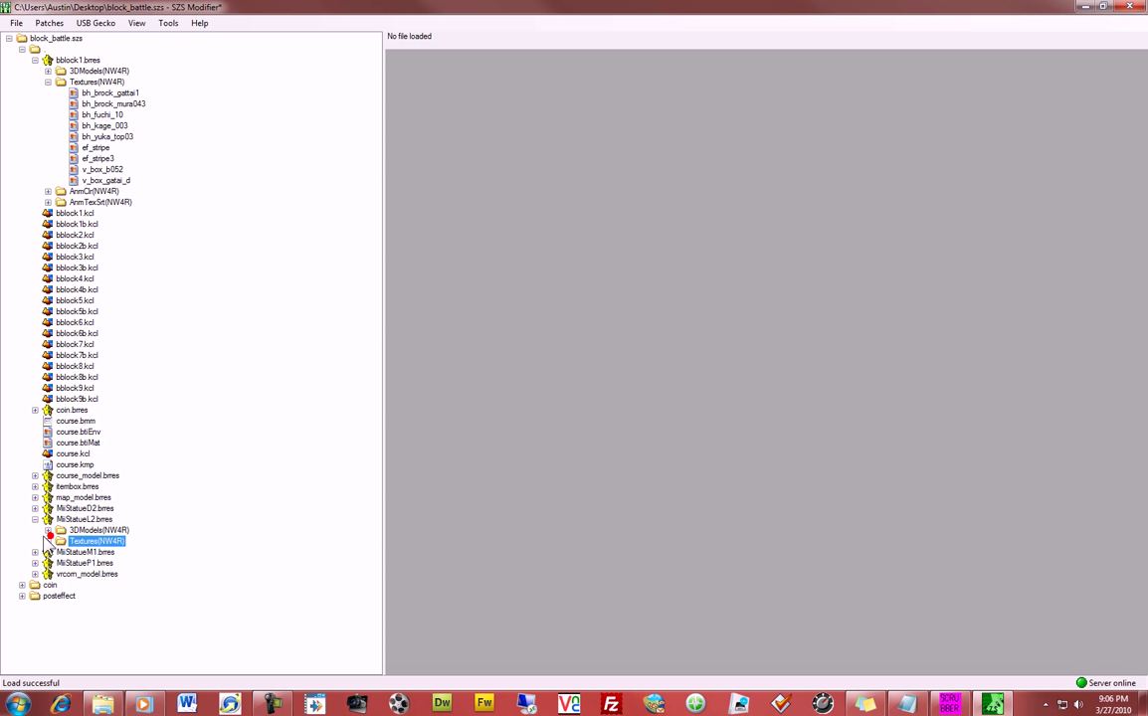
pyautogui.click(35, 519)
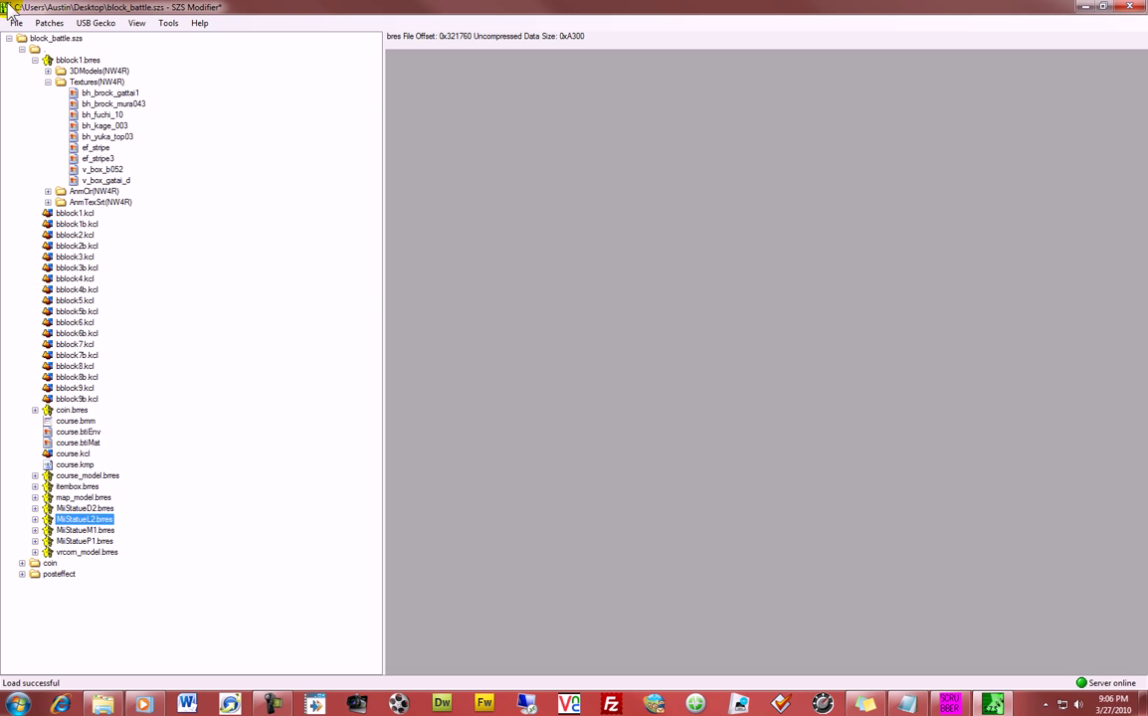
pyautogui.click(81, 136)
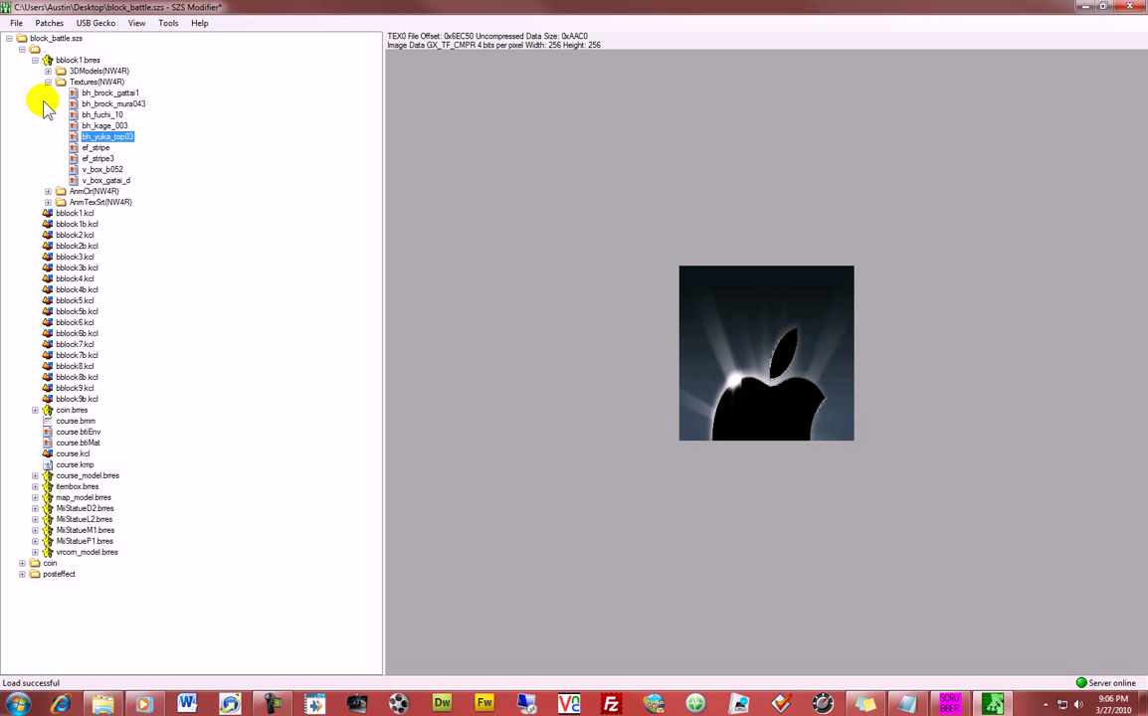
# Save the modified block_battle.szs file and close SZS Modifier.
pyautogui.click(16, 22)
pyautogui.click(77, 54)
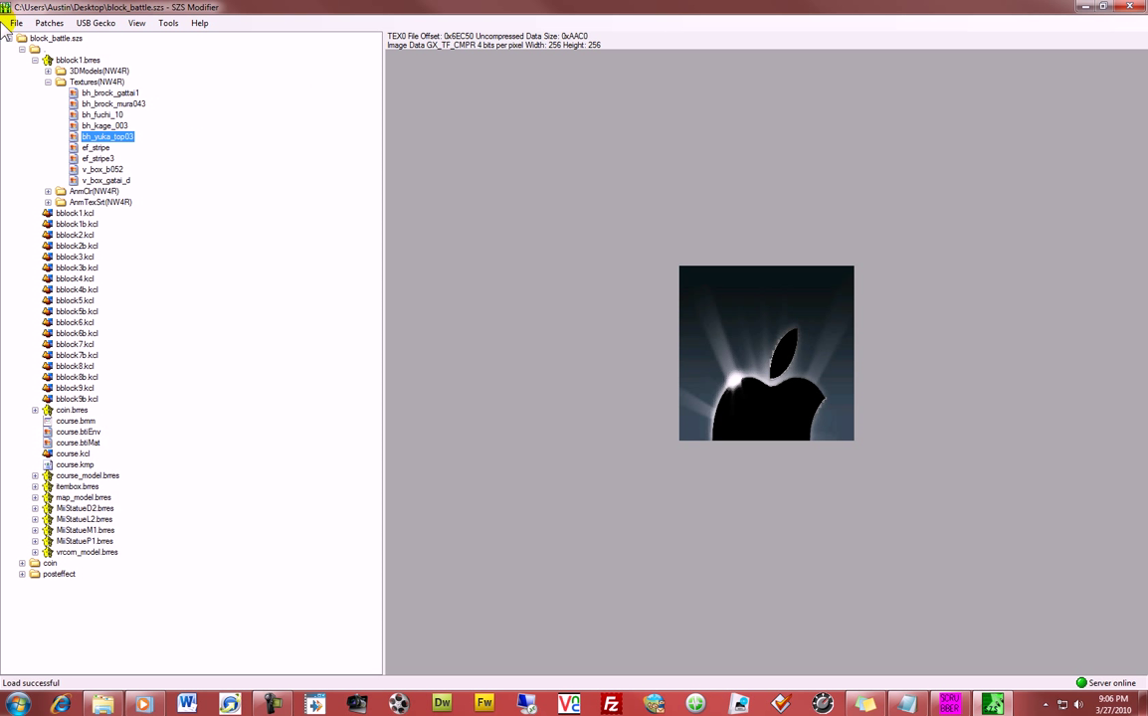
pyautogui.click(1134, 7)
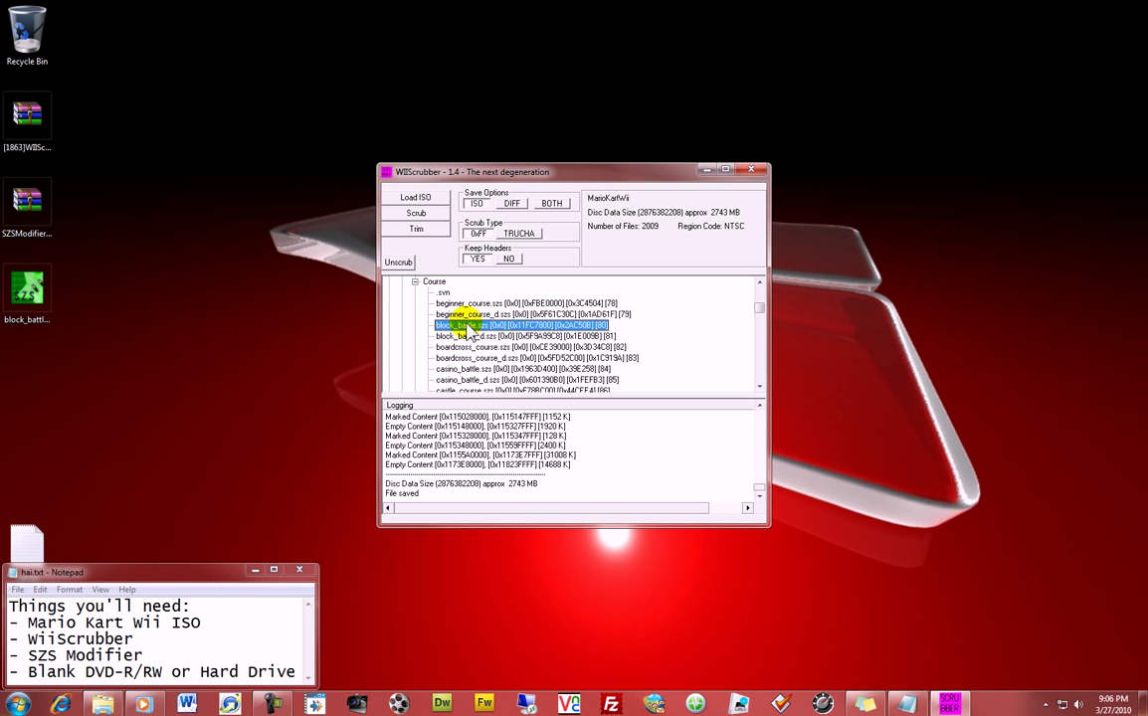
# Replace block_battle.szs in the disc's Course folder with the modified block_battle.szs from the Desktop and exit WiiScrubber.
pyautogui.click(26, 288)
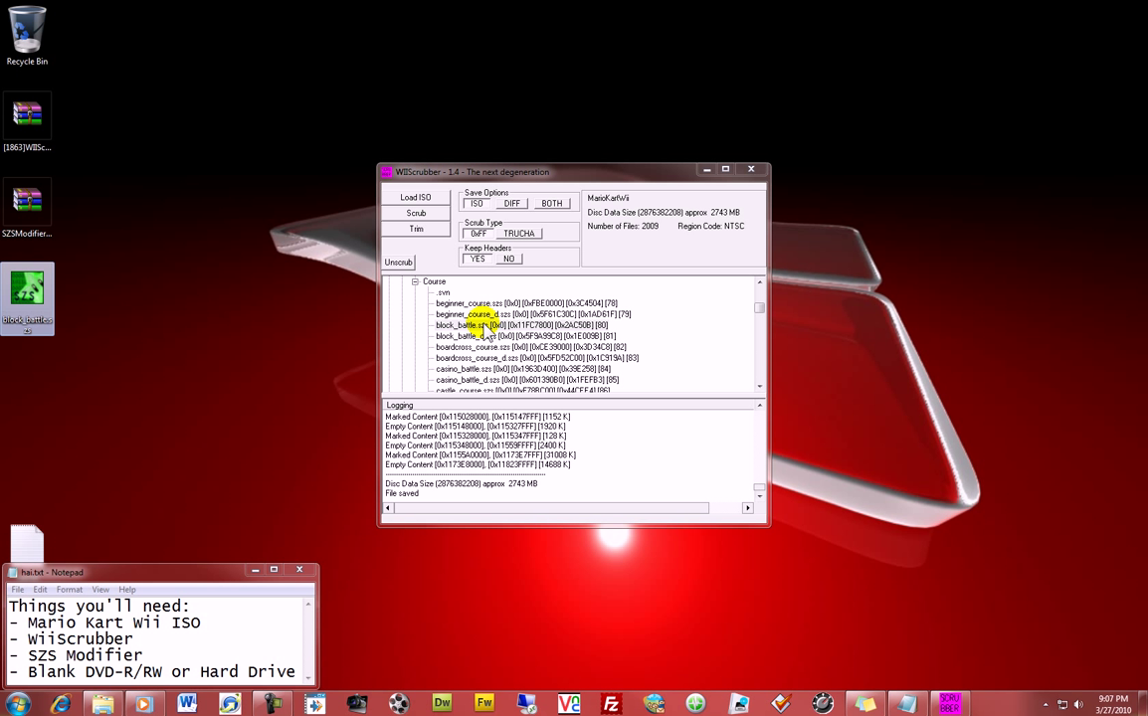
pyautogui.moveTo(525, 184); pyautogui.dragTo(539, 165)
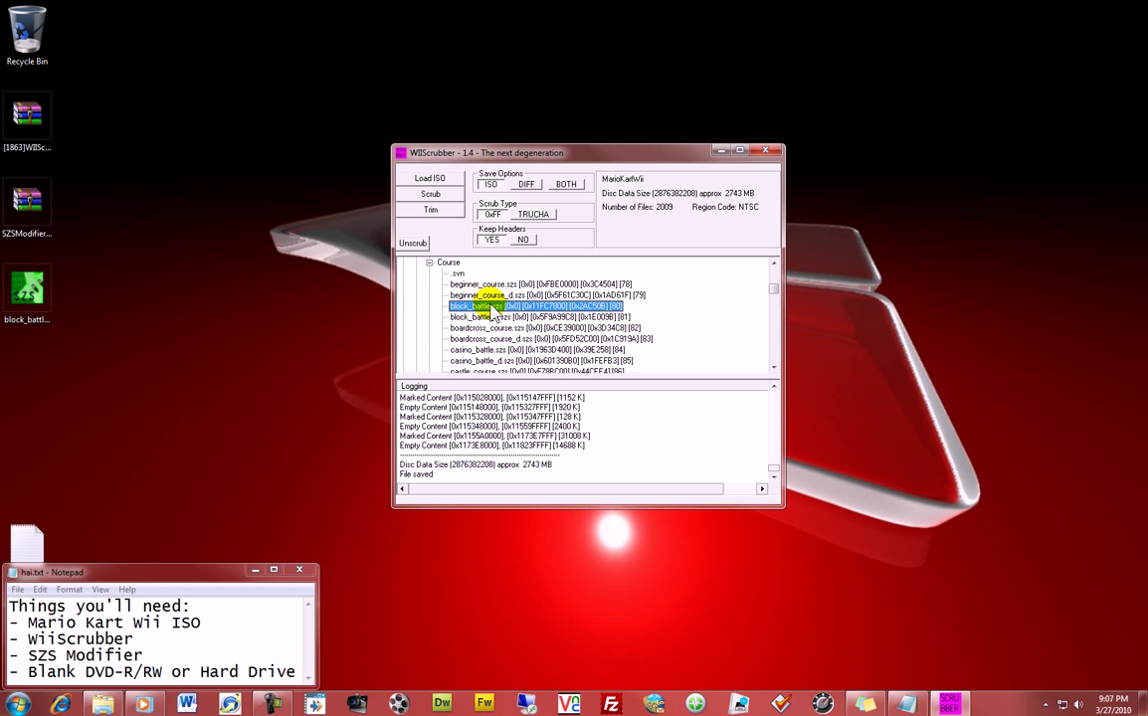
pyautogui.rightClick(488, 308)
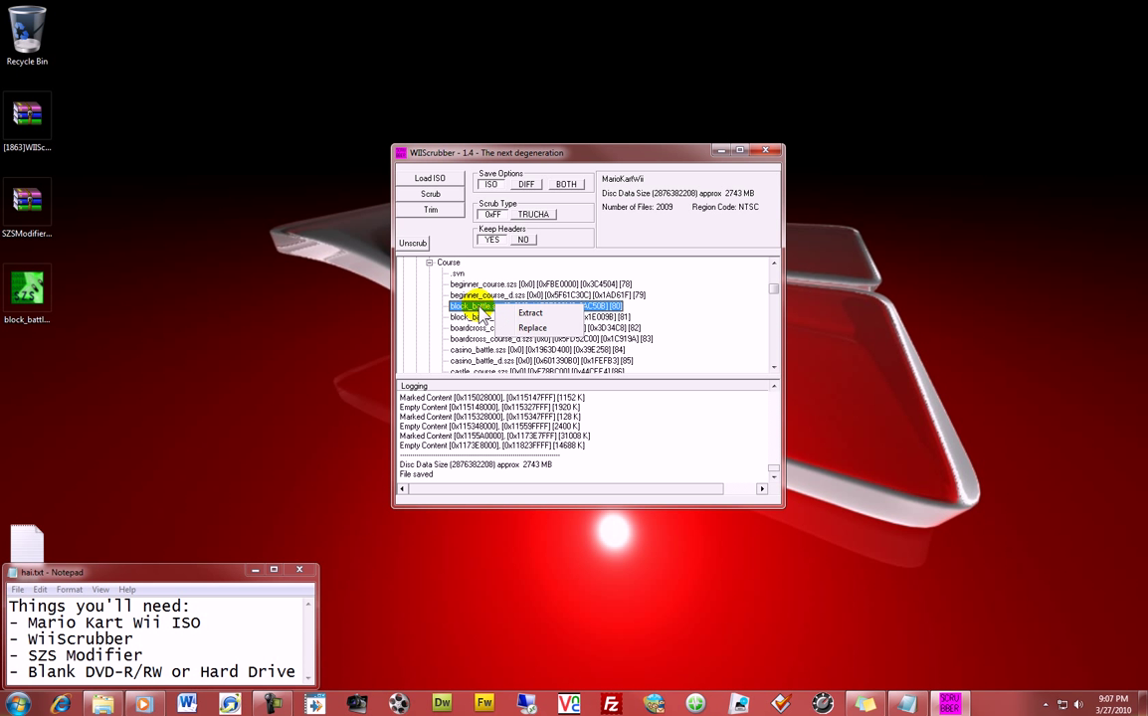
pyautogui.click(530, 328)
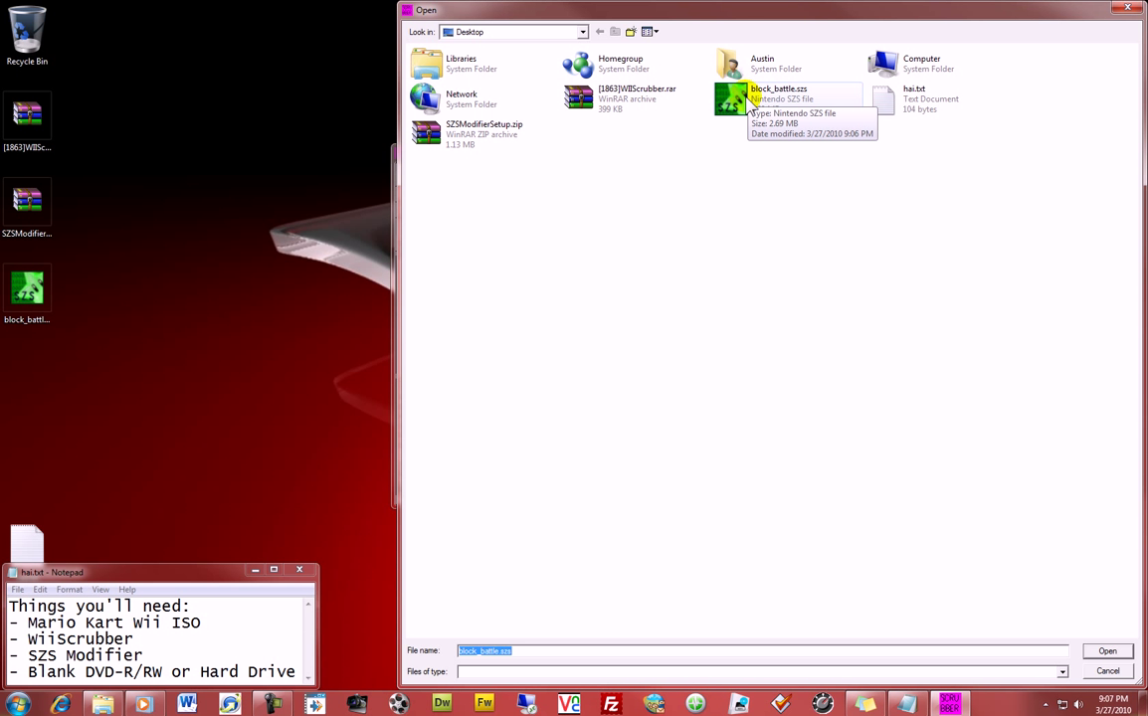
pyautogui.doubleClick(748, 102)
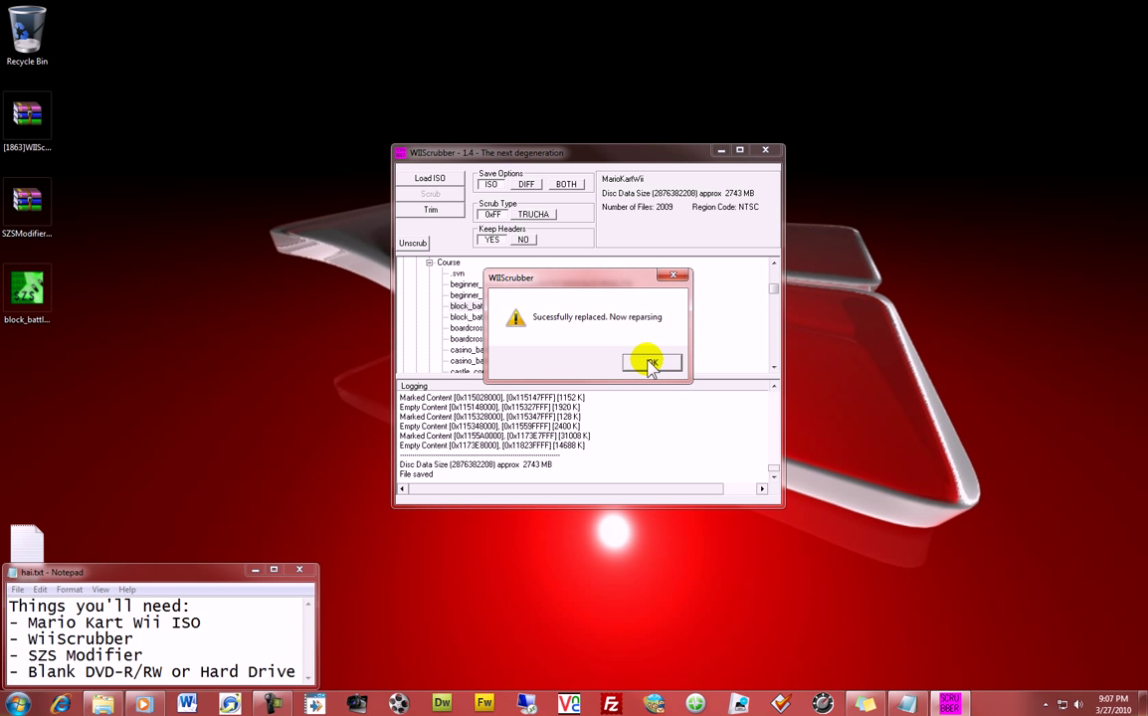
pyautogui.click(651, 364)
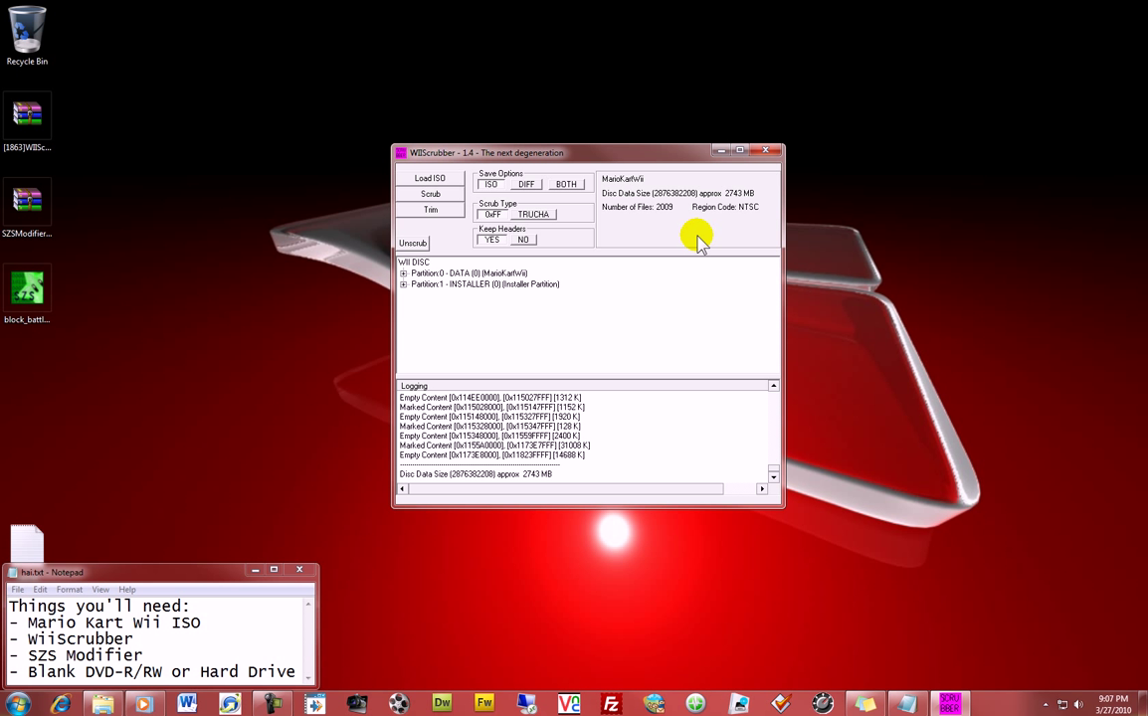
pyautogui.click(773, 152)
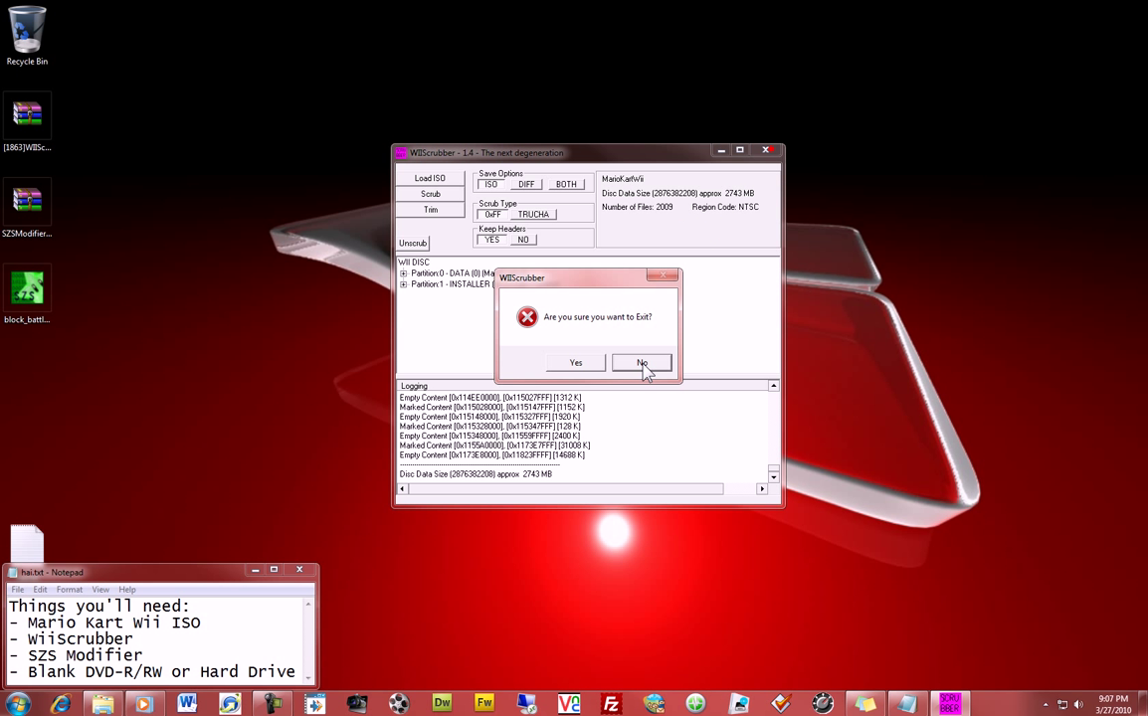
pyautogui.click(580, 363)
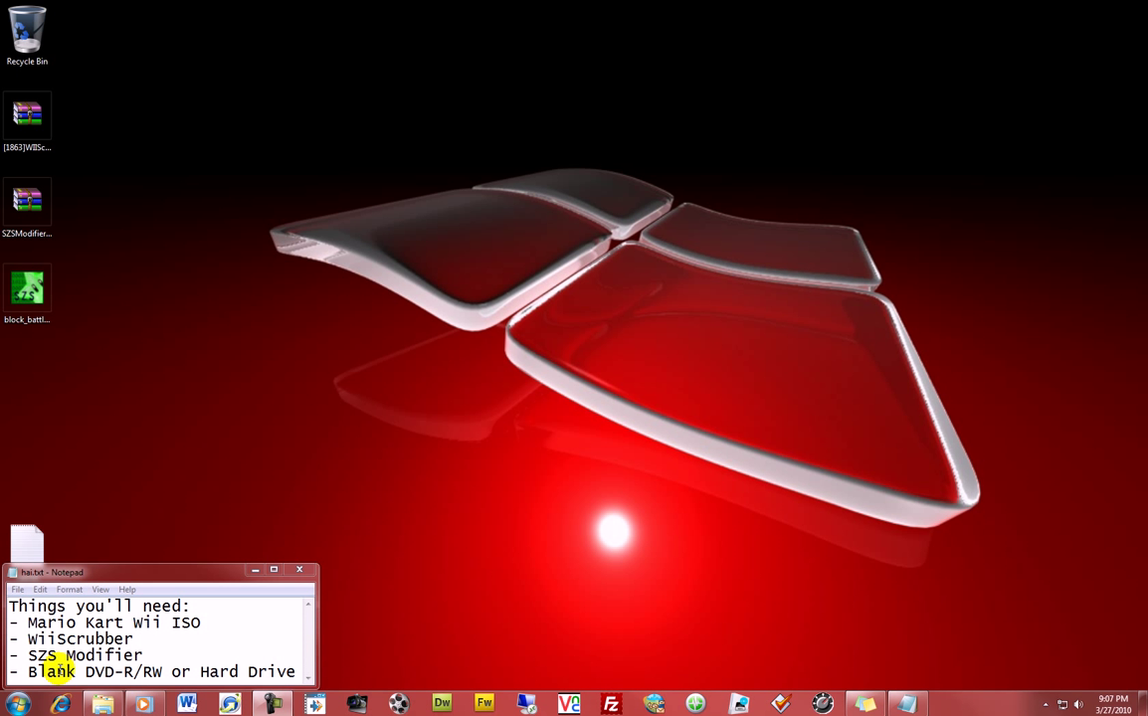
pyautogui.moveTo(162, 674); pyautogui.dragTo(28, 674)
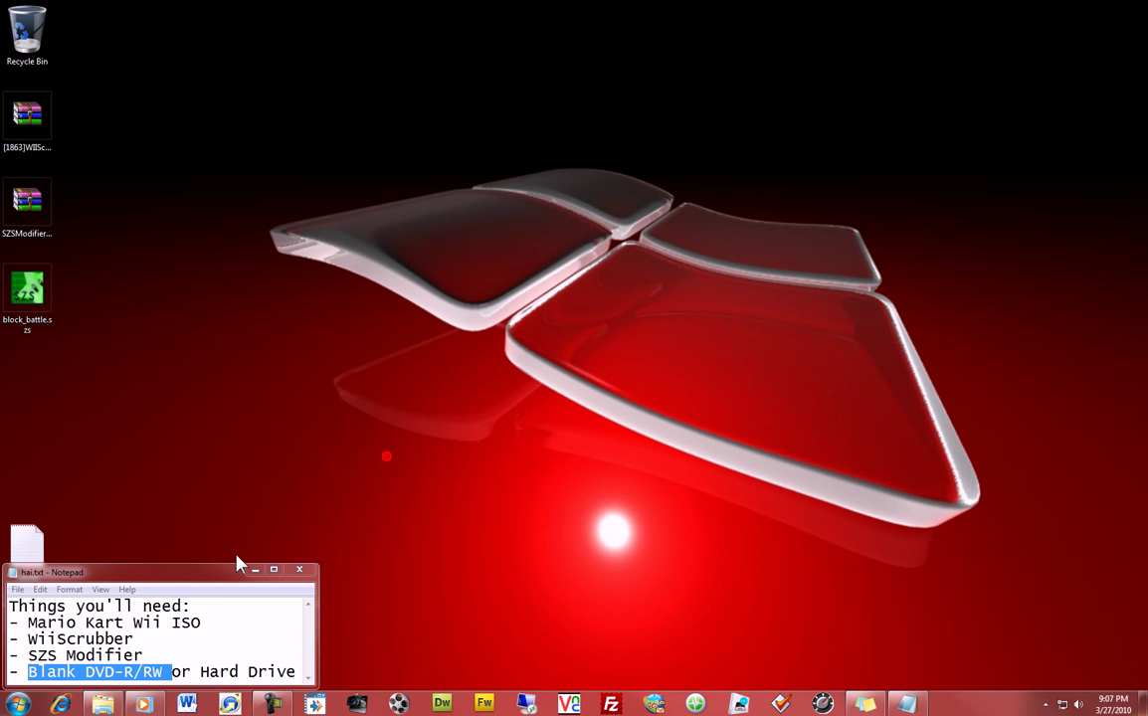
pyautogui.click(142, 673)
pyautogui.click(161, 673)
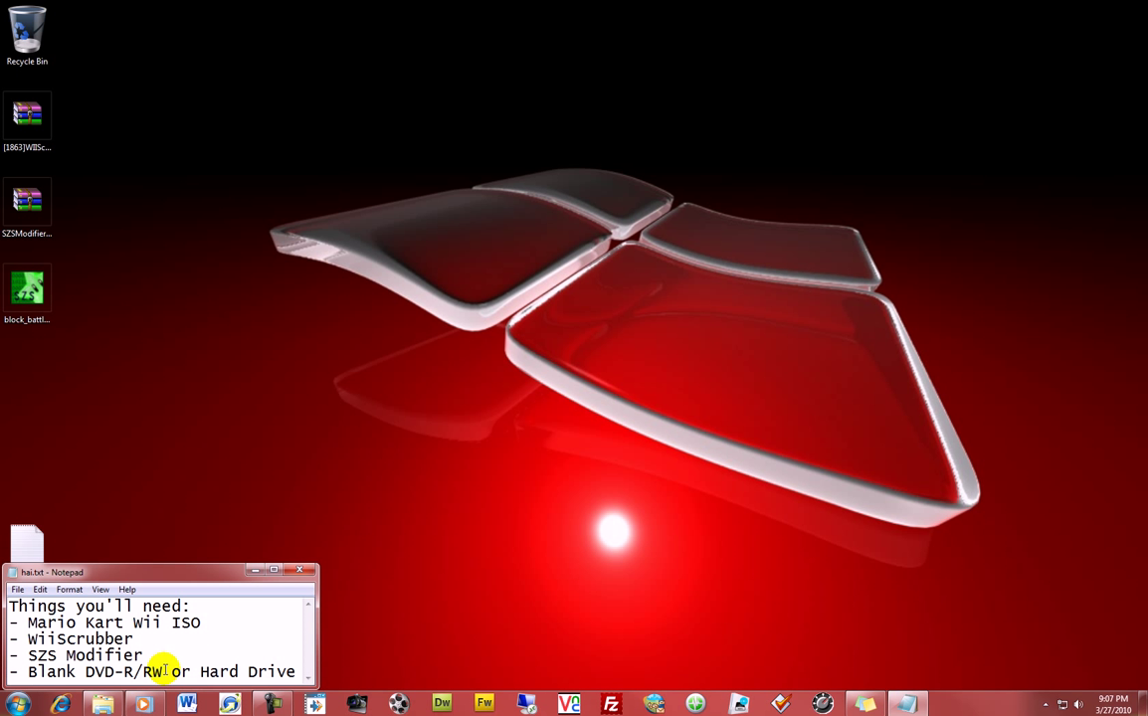
pyautogui.click(240, 638)
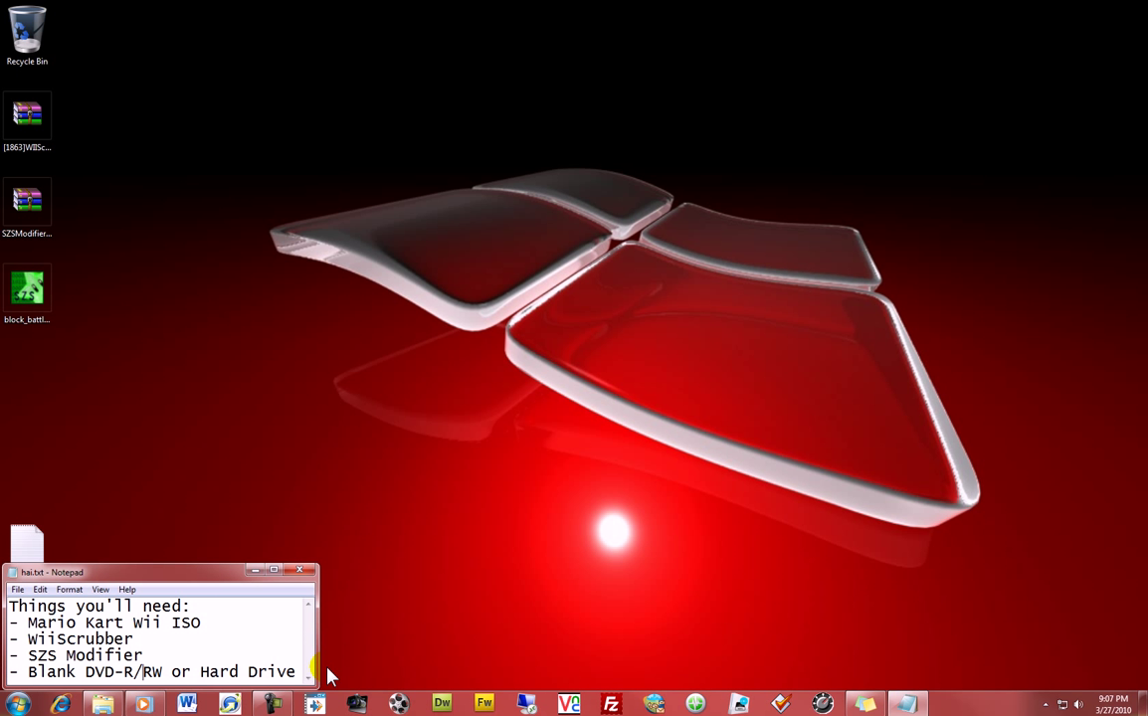
pyautogui.moveTo(297, 673); pyautogui.dragTo(191, 673)
pyautogui.click(722, 604)
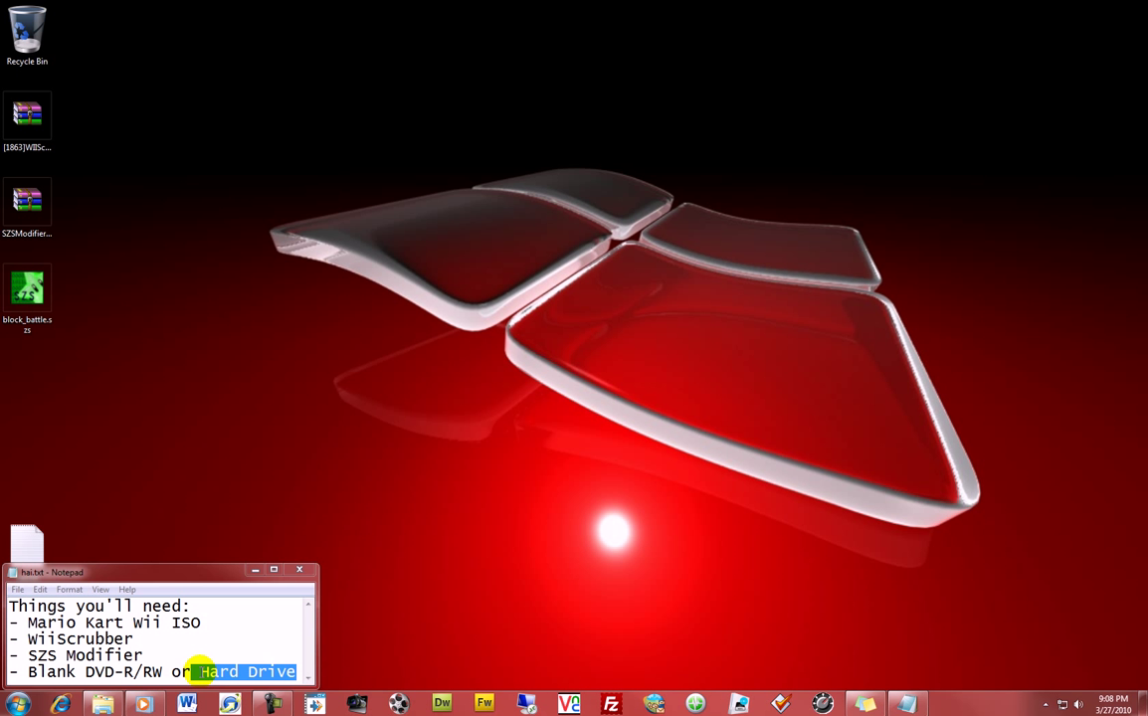
pyautogui.click(266, 633)
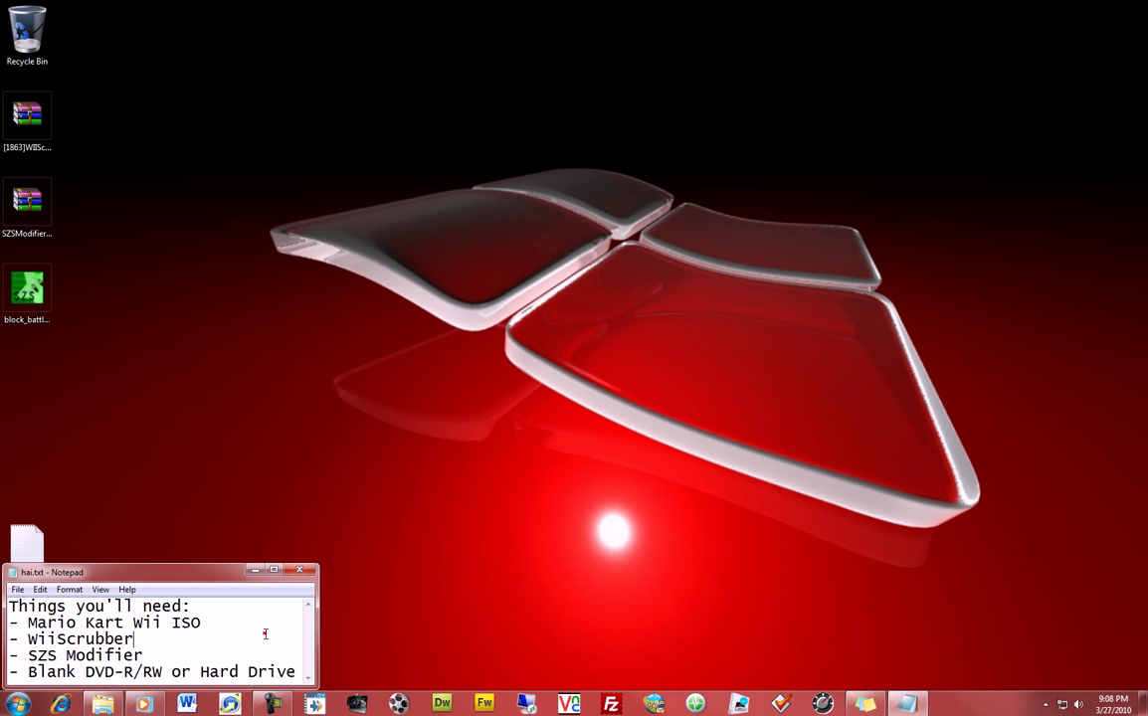